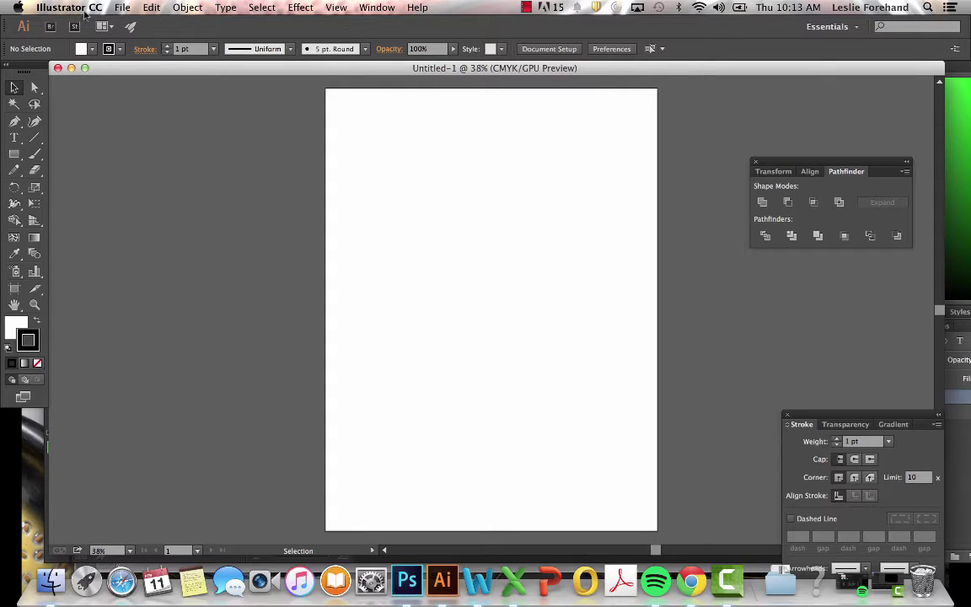
Open the File menu for the blank Untitled-1 document.
{"action": "left_click", "coordinate": [123, 8]}
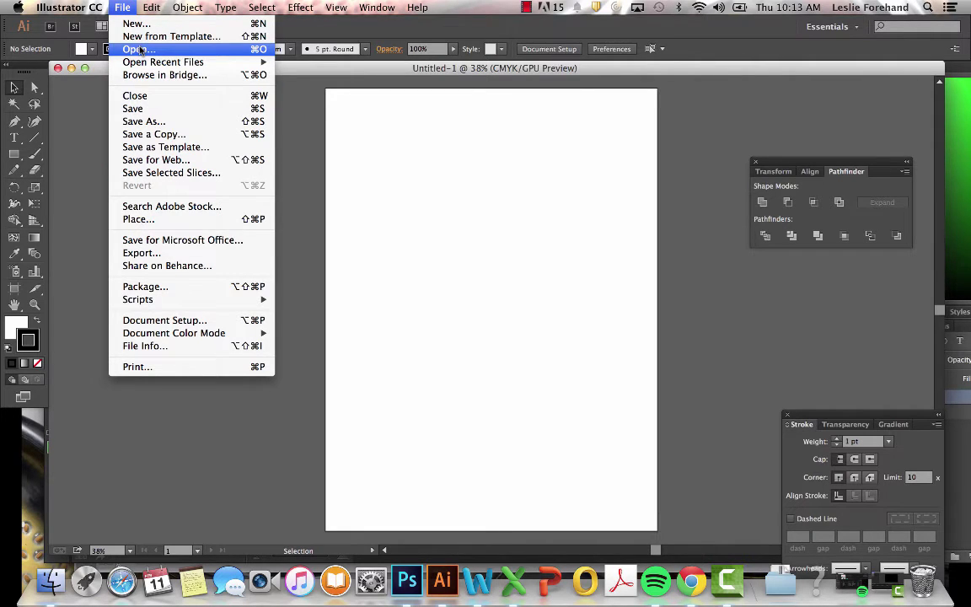
Use File > Place to select interior diagram.pdf from Desktop > IASTATE COURSES > 232 > Course Content.
{"action": "left_click", "coordinate": [179, 219]}
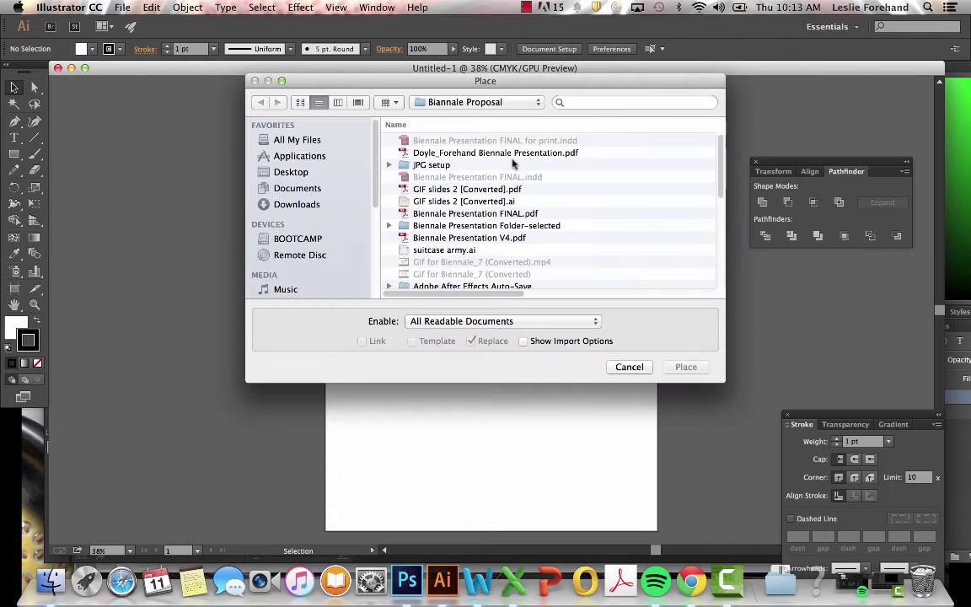
{"action": "left_click", "coordinate": [283, 172]}
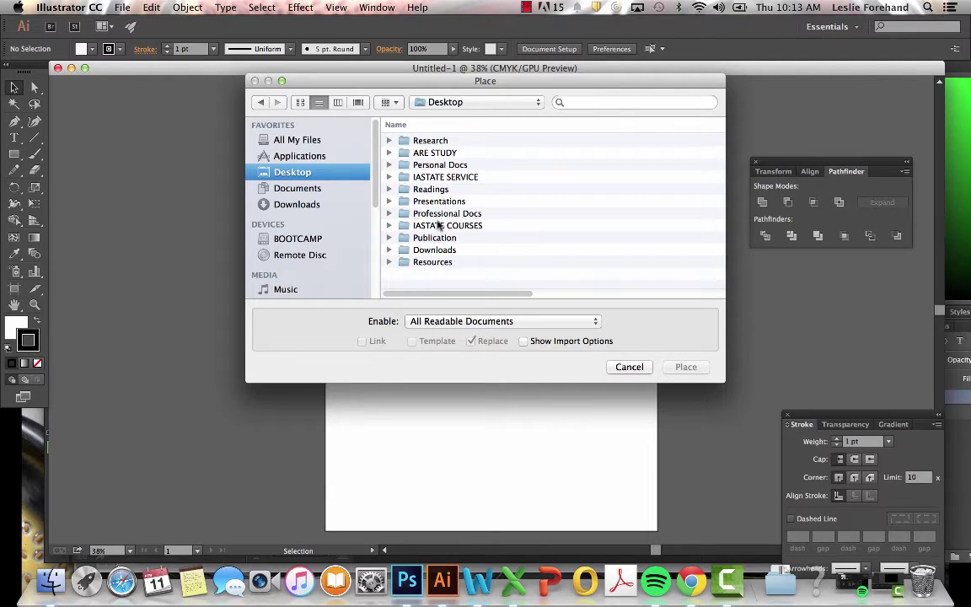
{"action": "double_click", "coordinate": [443, 225]}
{"action": "left_click", "coordinate": [410, 140]}
{"action": "double_click", "coordinate": [410, 140]}
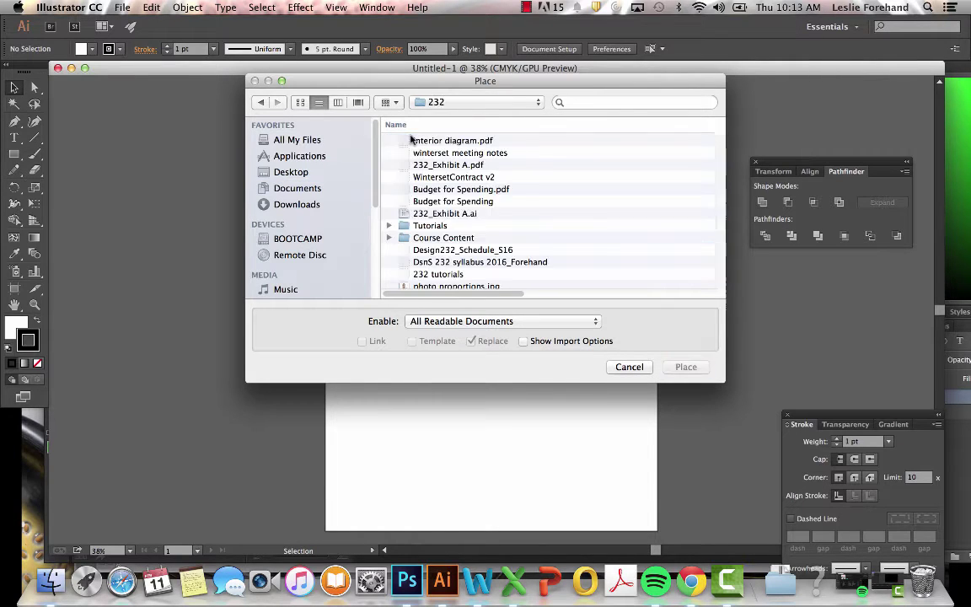
{"action": "double_click", "coordinate": [426, 238]}
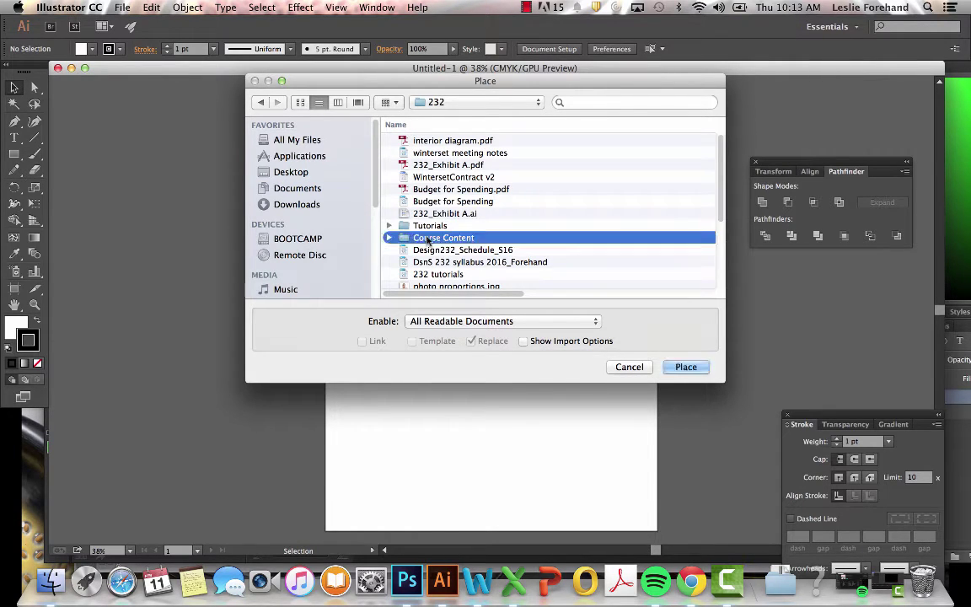
{"action": "left_click", "coordinate": [425, 141]}
{"action": "double_click", "coordinate": [426, 141]}
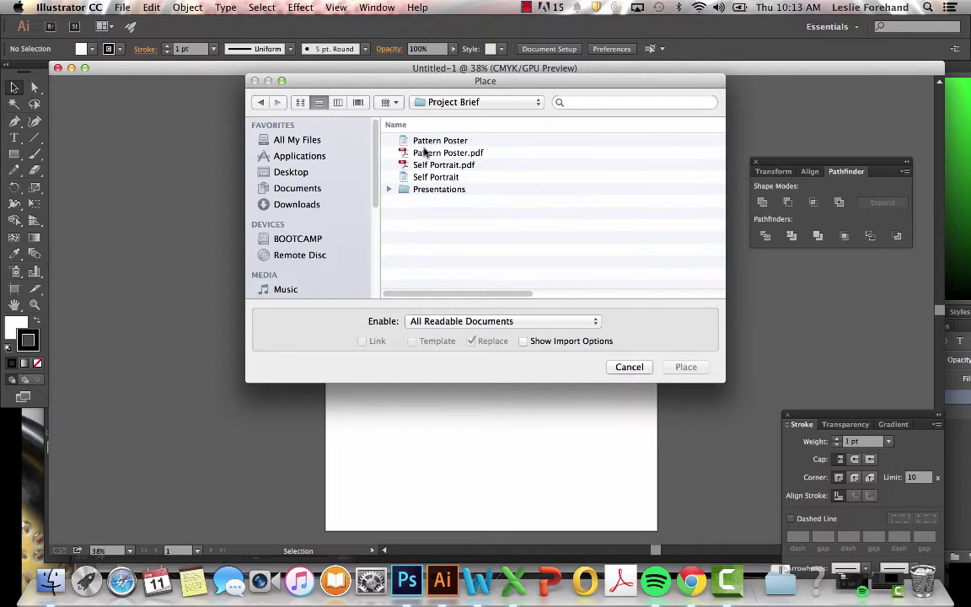
{"action": "left_click", "coordinate": [260, 102]}
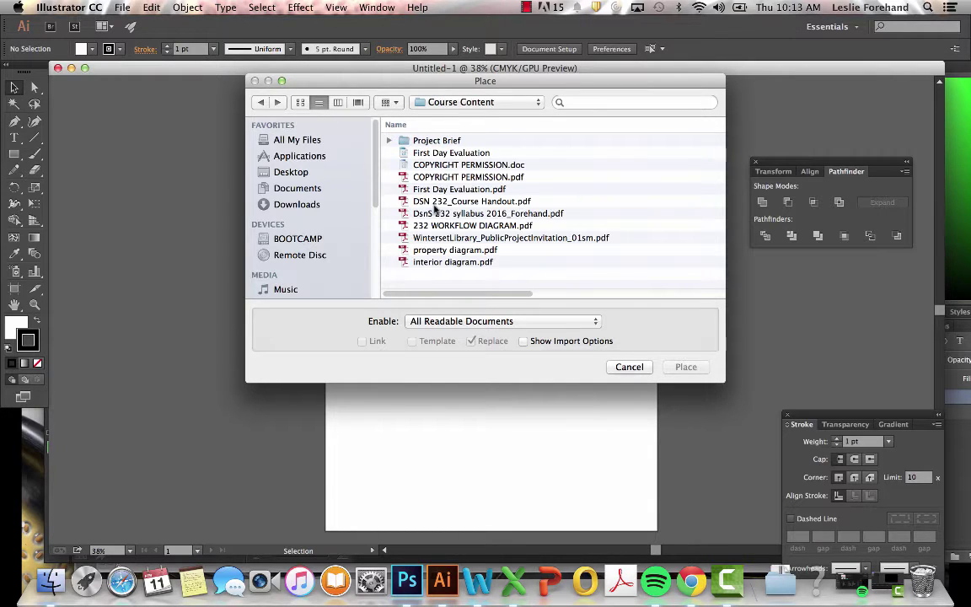
{"action": "left_click", "coordinate": [426, 262]}
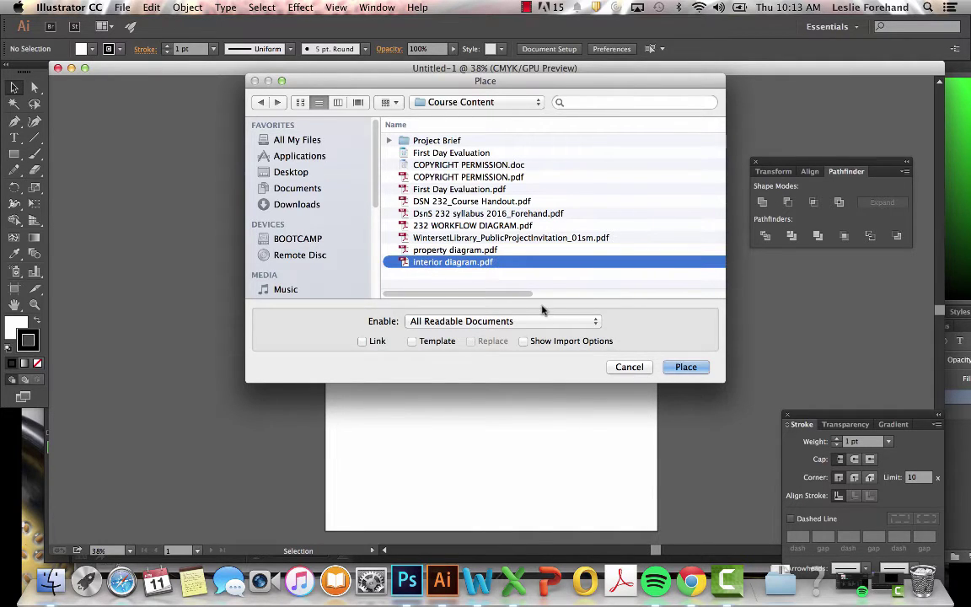
{"action": "left_click", "coordinate": [681, 367]}
Drop interior diagram.pdf onto the artboard and scale it to about 19 in tall to cover the page.
{"action": "left_click", "coordinate": [684, 367]}
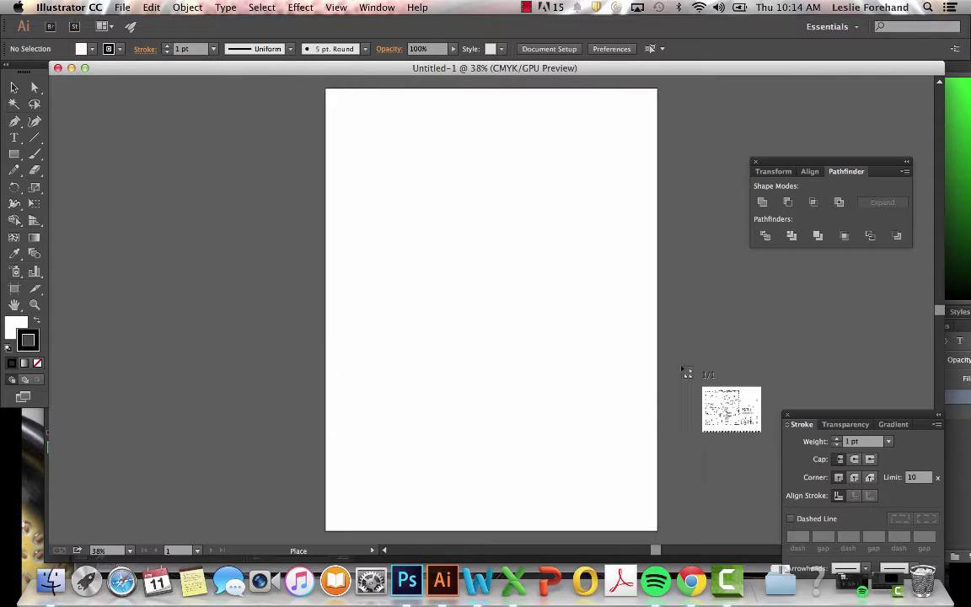
{"action": "left_click", "coordinate": [351, 169]}
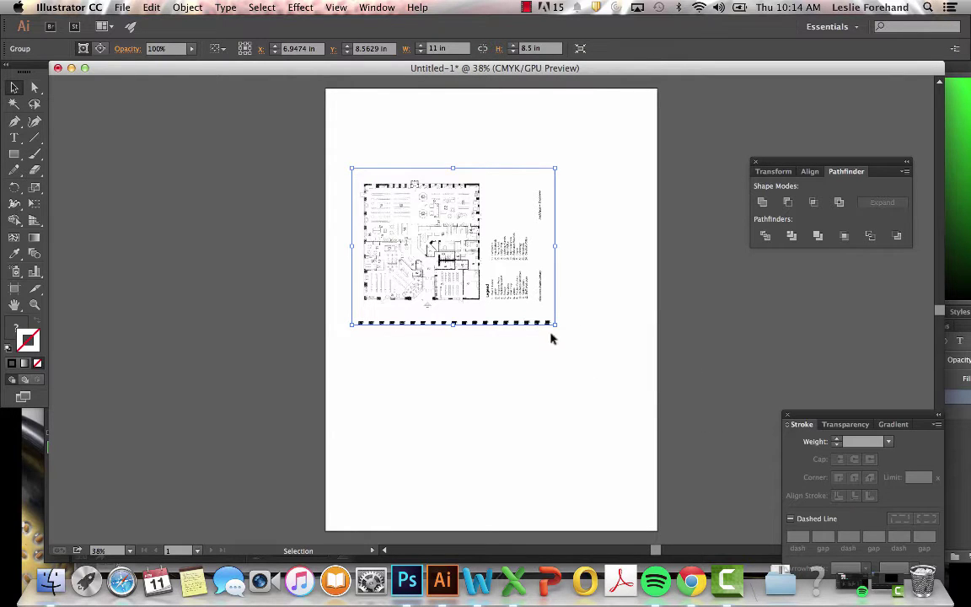
{"action": "left_click_drag", "start_coordinate": [559, 331], "coordinate": [396, 381]}
{"action": "left_click_drag", "start_coordinate": [531, 348], "coordinate": [637, 507]}
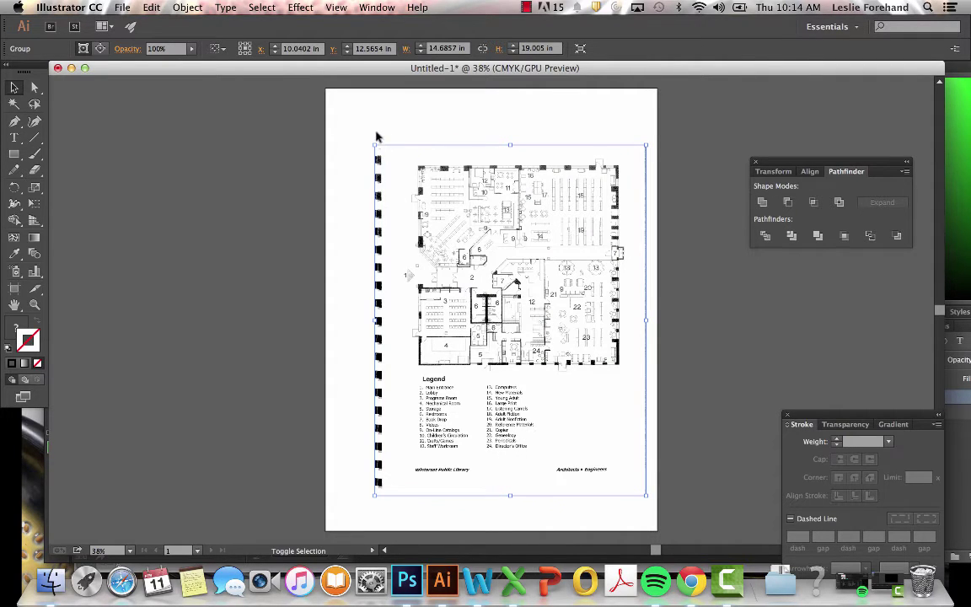
{"action": "left_click_drag", "start_coordinate": [374, 145], "coordinate": [340, 101]}
{"action": "left_click", "coordinate": [278, 145]}
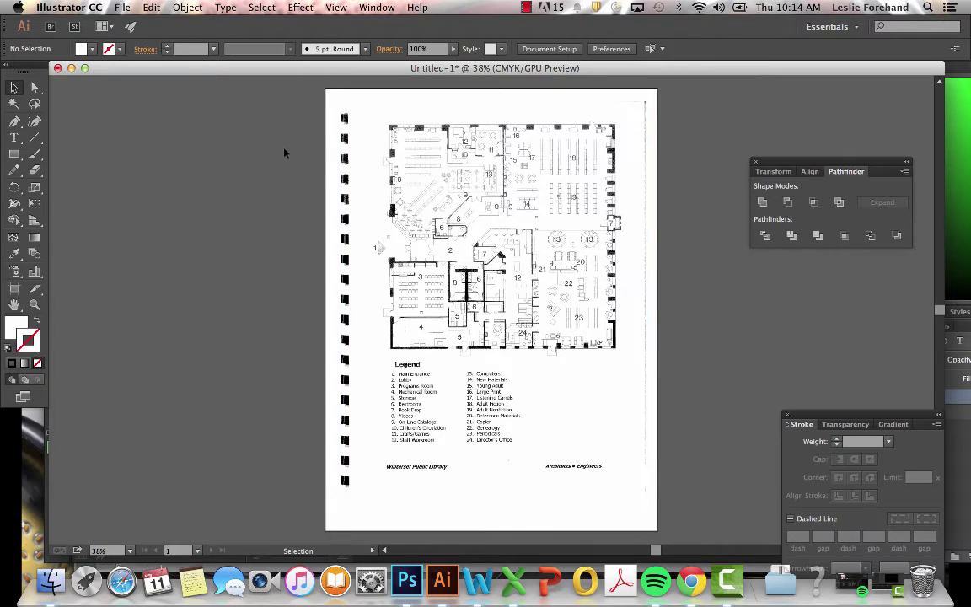
{"action": "scroll", "coordinate": [284, 151], "scroll_direction": "right", "scroll_amount": 3}
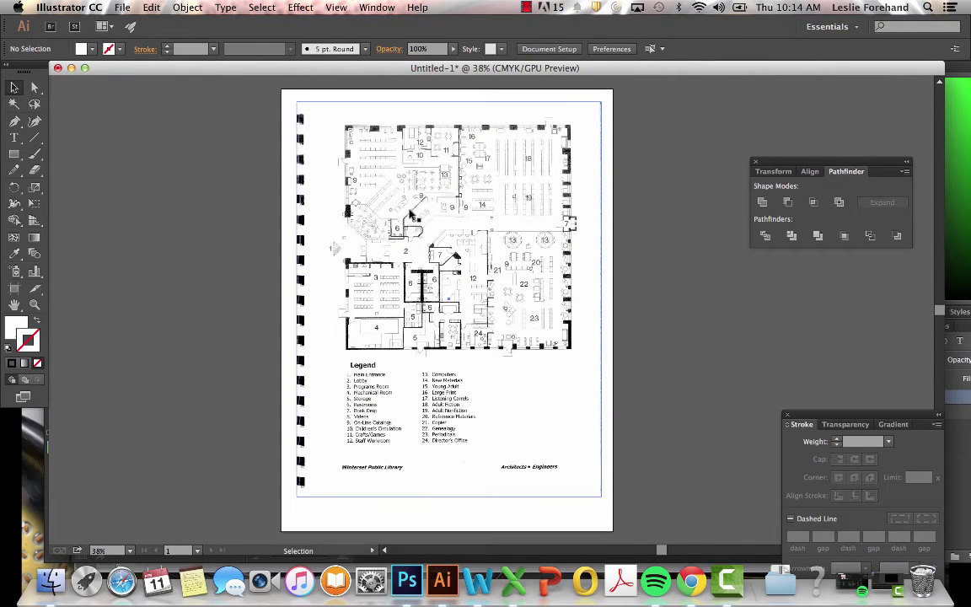
{"action": "left_click", "coordinate": [345, 200]}
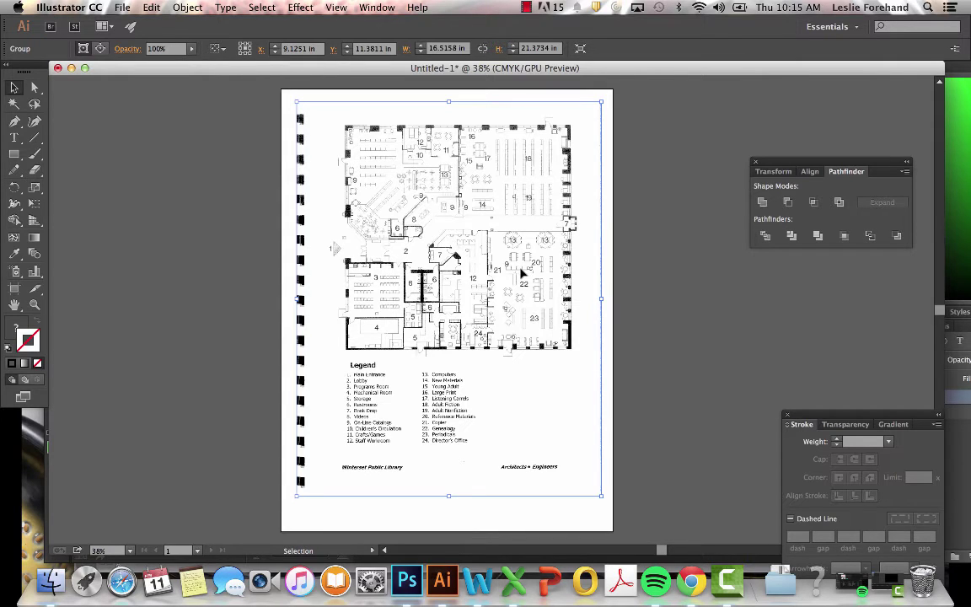
Turn on rulers and drag guides onto the floor plan's top wall and right wall.
{"action": "key", "text": "super+r"}
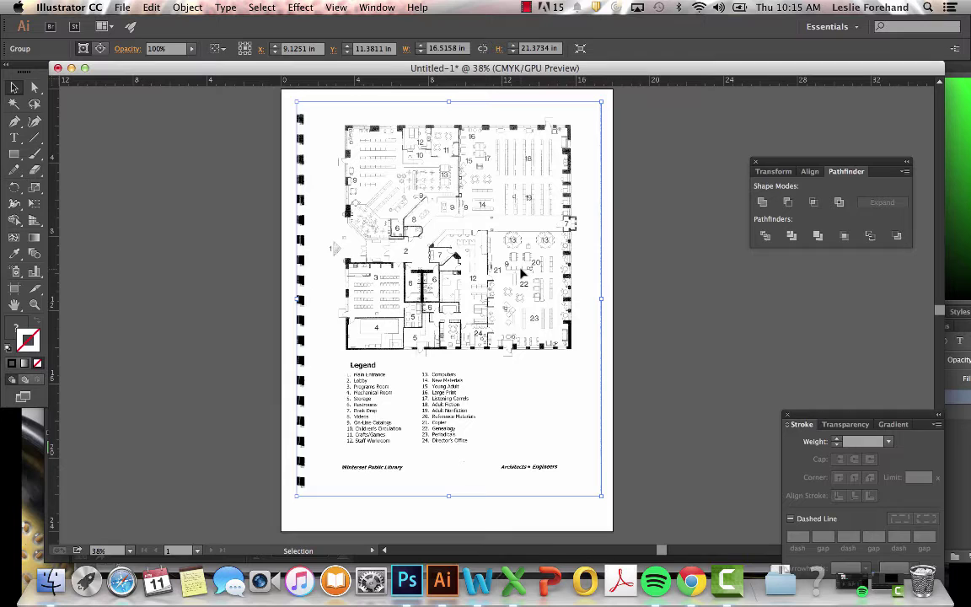
{"action": "left_click_drag", "start_coordinate": [496, 81], "coordinate": [548, 88]}
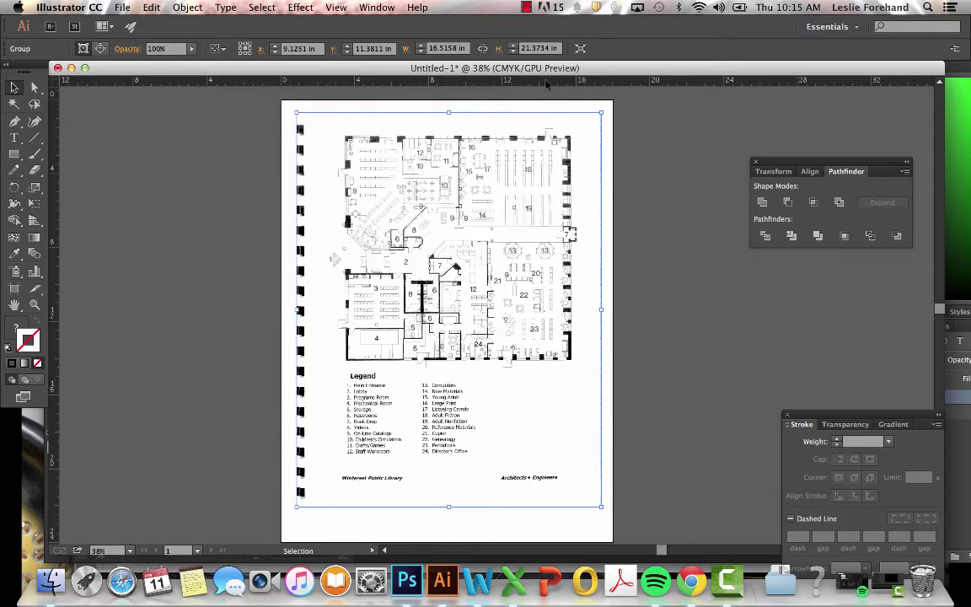
{"action": "left_click", "coordinate": [546, 80]}
{"action": "left_click_drag", "start_coordinate": [478, 91], "coordinate": [432, 121]}
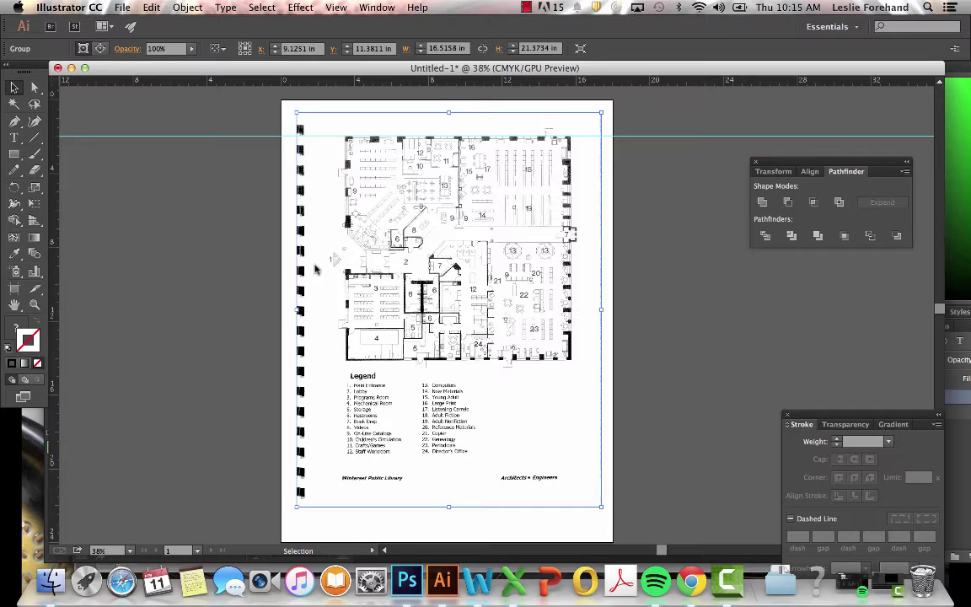
{"action": "left_click_drag", "start_coordinate": [53, 253], "coordinate": [571, 270]}
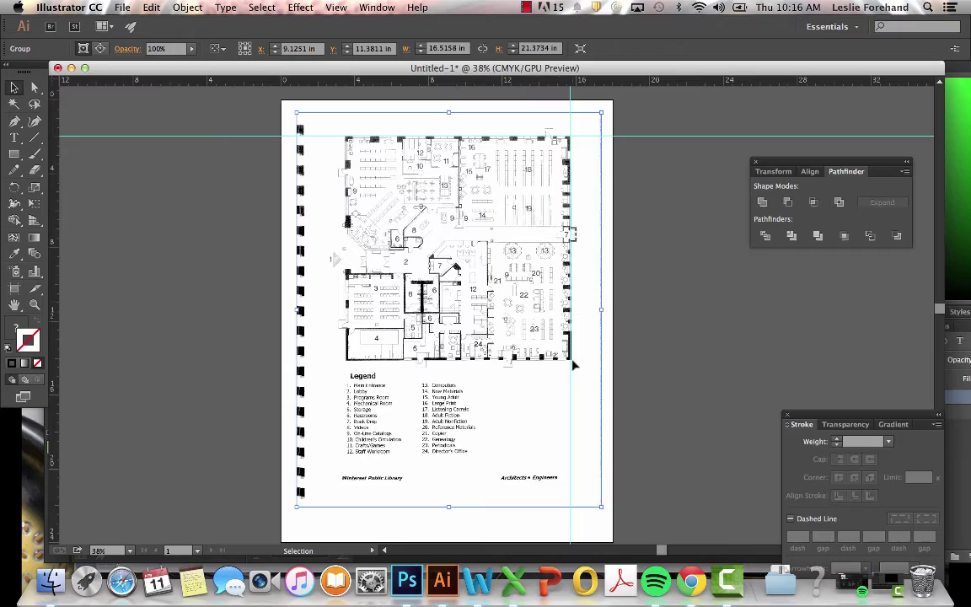
Zoom in, rotate the floor plan slightly with the Rotate tool, and nudge it a little left.
{"action": "key", "text": "ctrl+equal"}
{"action": "key", "text": "ctrl+equal"}
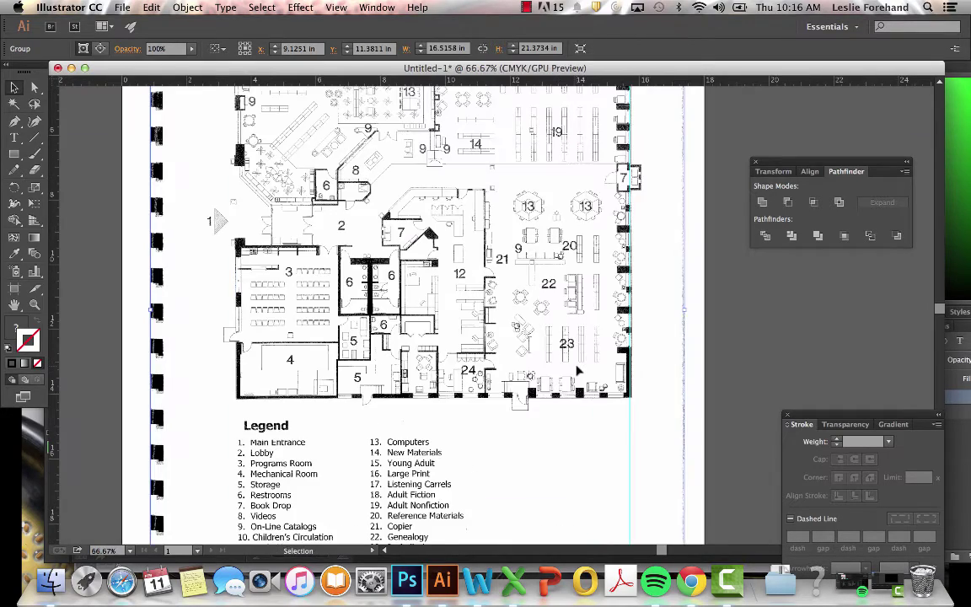
{"action": "left_click_drag", "start_coordinate": [579, 371], "coordinate": [545, 246]}
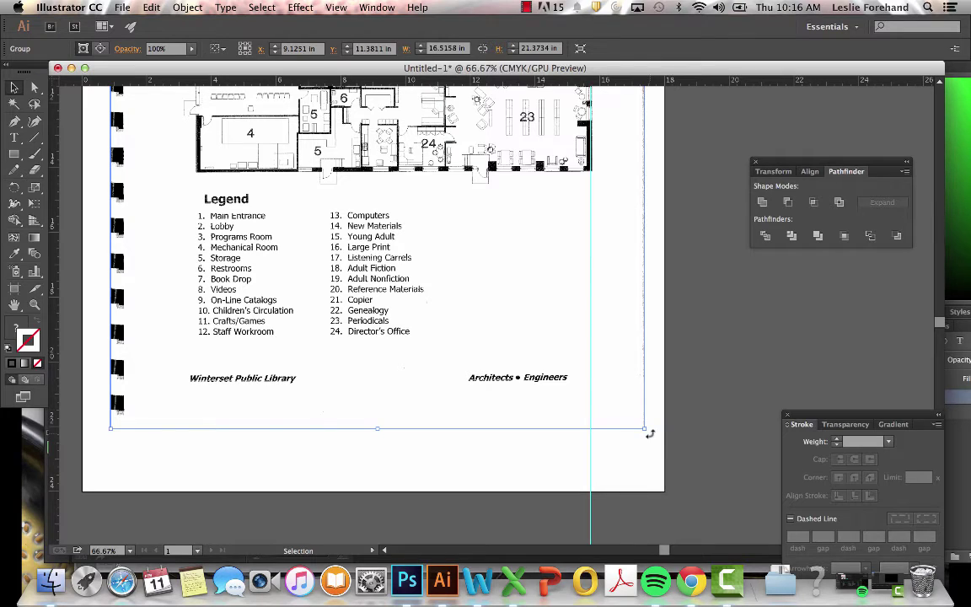
{"action": "left_click_drag", "start_coordinate": [648, 434], "coordinate": [648, 440]}
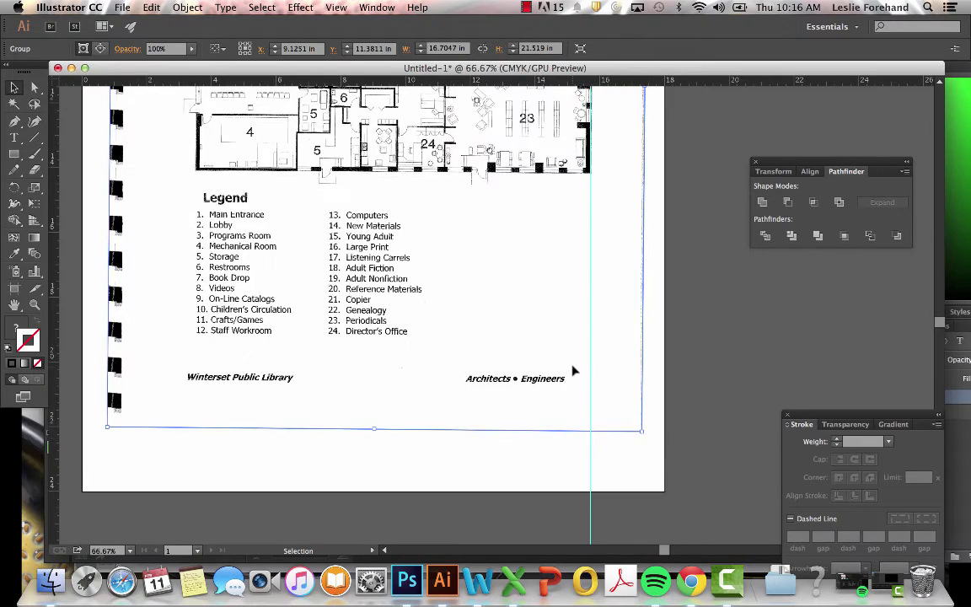
{"action": "scroll", "coordinate": [573, 371], "scroll_direction": "up", "scroll_amount": 3}
{"action": "scroll", "coordinate": [573, 371], "scroll_direction": "up", "scroll_amount": 10}
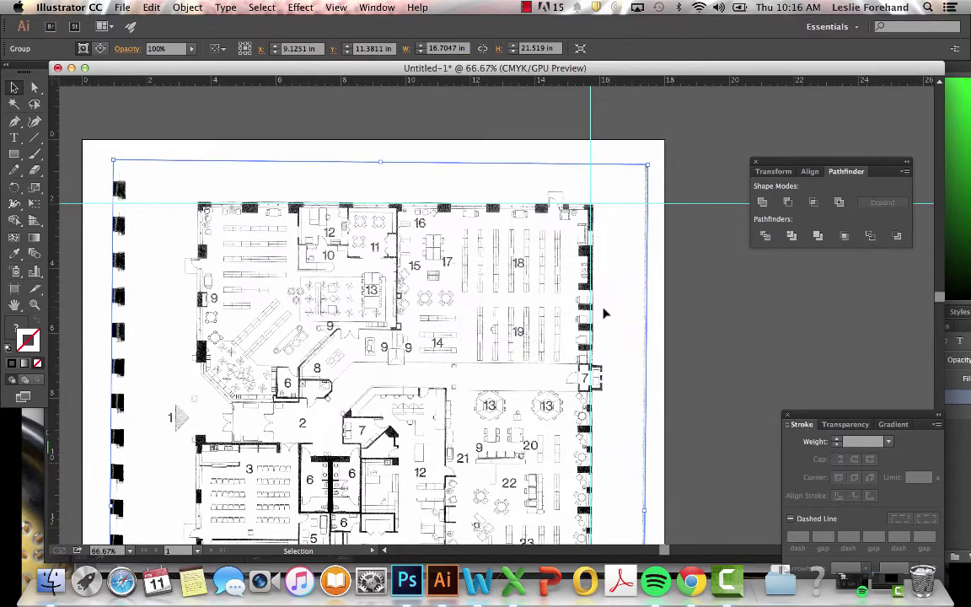
{"action": "key", "text": "Left"}
{"action": "key", "text": "Left"}
{"action": "key", "text": "Left"}
{"action": "key", "text": "Left"}
{"action": "key", "text": "Left"}
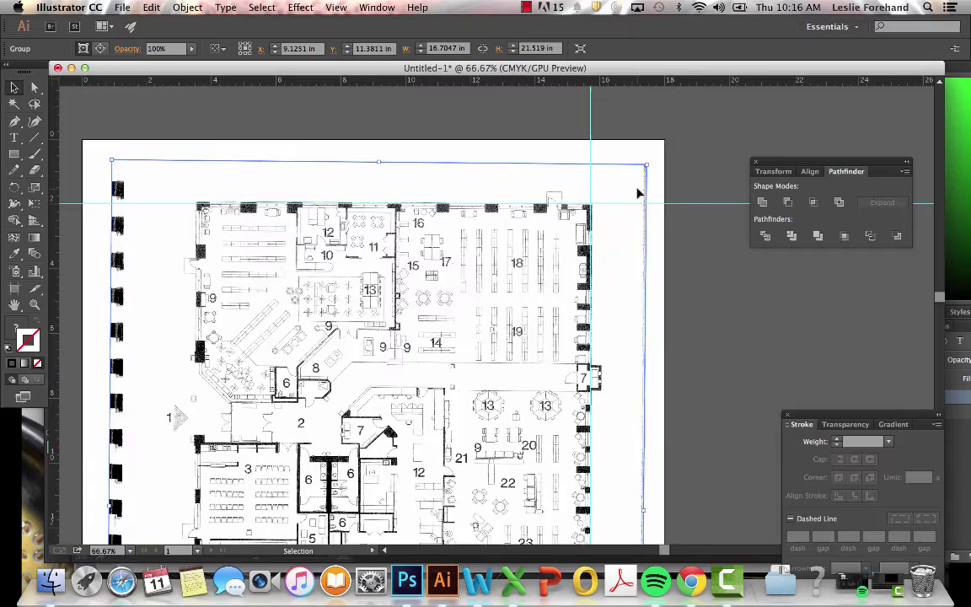
{"action": "scroll", "coordinate": [639, 202], "scroll_direction": "down", "scroll_amount": 5}
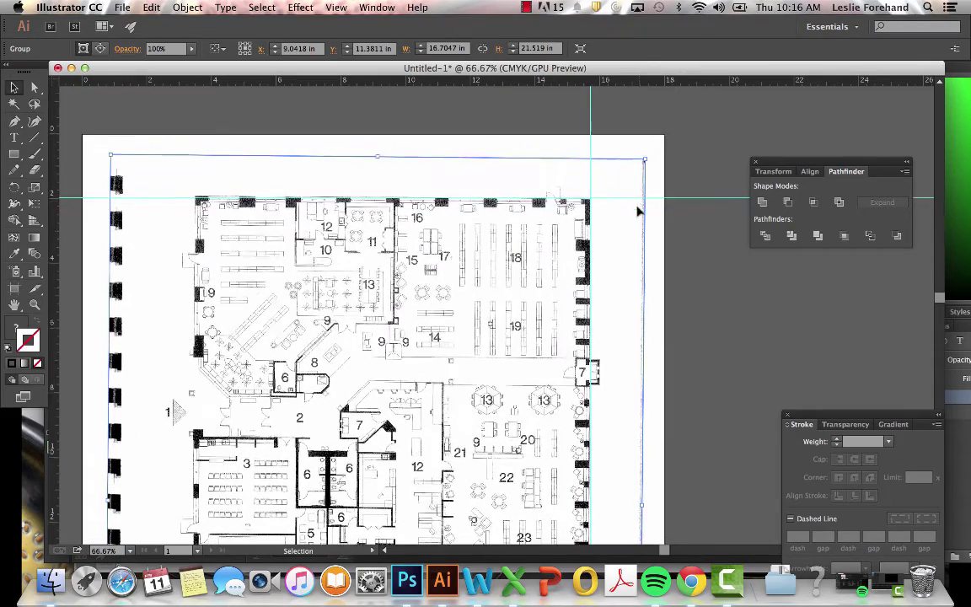
{"action": "scroll", "coordinate": [624, 253], "scroll_direction": "down", "scroll_amount": 9}
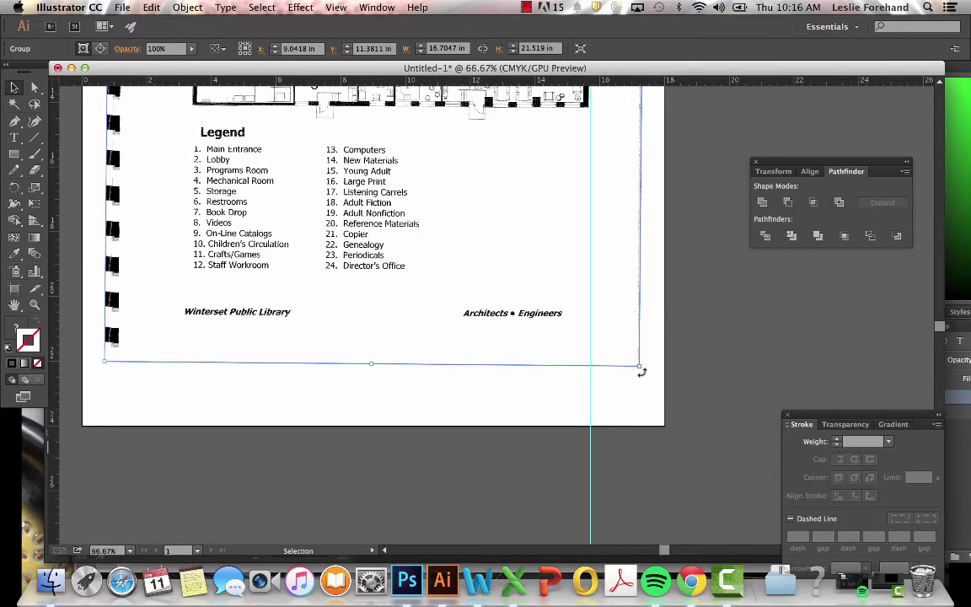
{"action": "scroll", "coordinate": [642, 371], "scroll_direction": "up", "scroll_amount": 1}
Zoom to 100% on the lower edge and rotate further so the right wall follows the vertical guide.
{"action": "left_click_drag", "start_coordinate": [644, 370], "coordinate": [643, 375]}
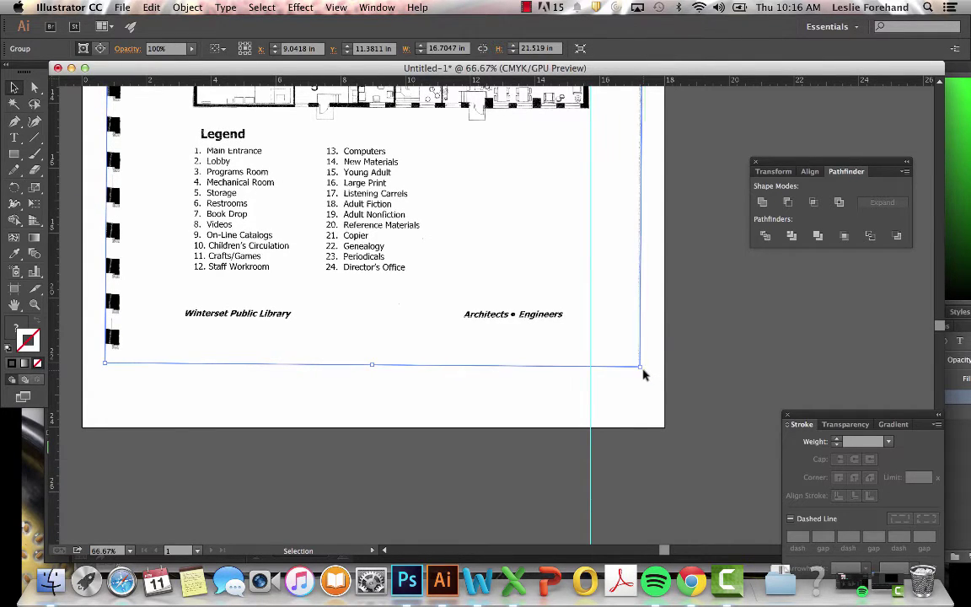
{"action": "scroll", "coordinate": [643, 375], "scroll_direction": "up", "scroll_amount": 2}
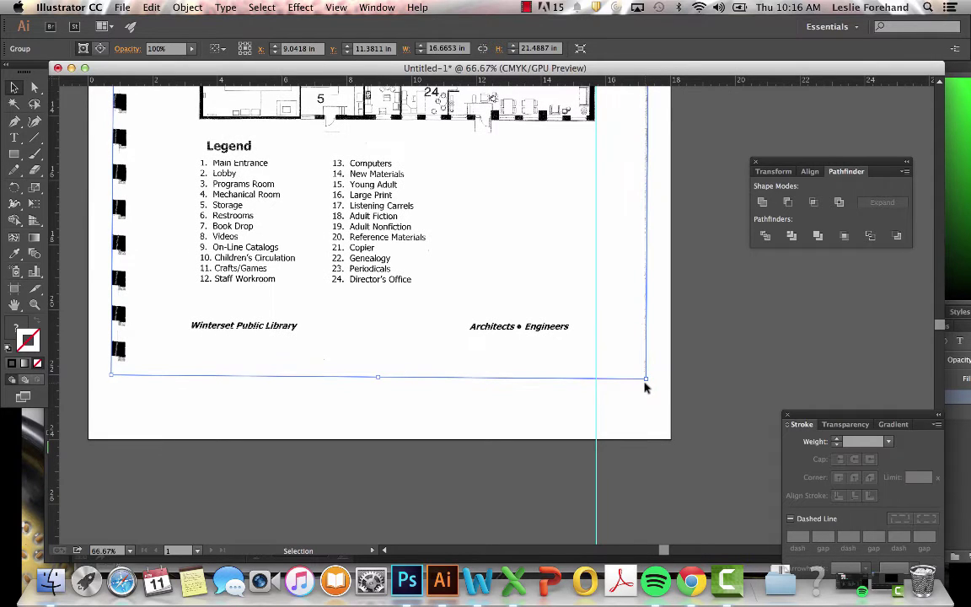
{"action": "key", "text": "super+equal"}
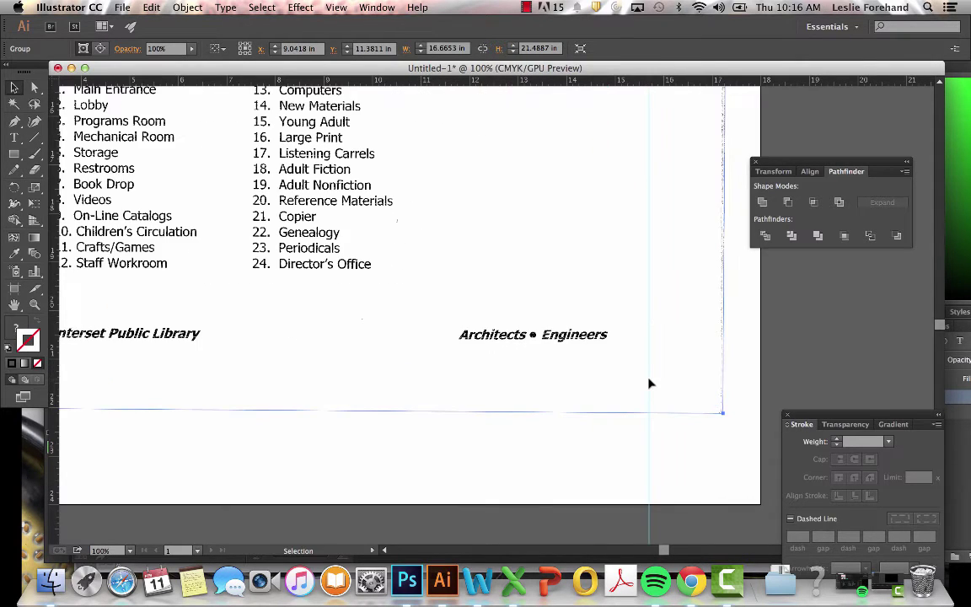
{"action": "scroll", "coordinate": [622, 368], "scroll_direction": "down", "scroll_amount": 3}
{"action": "scroll", "coordinate": [622, 368], "scroll_direction": "right", "scroll_amount": 5}
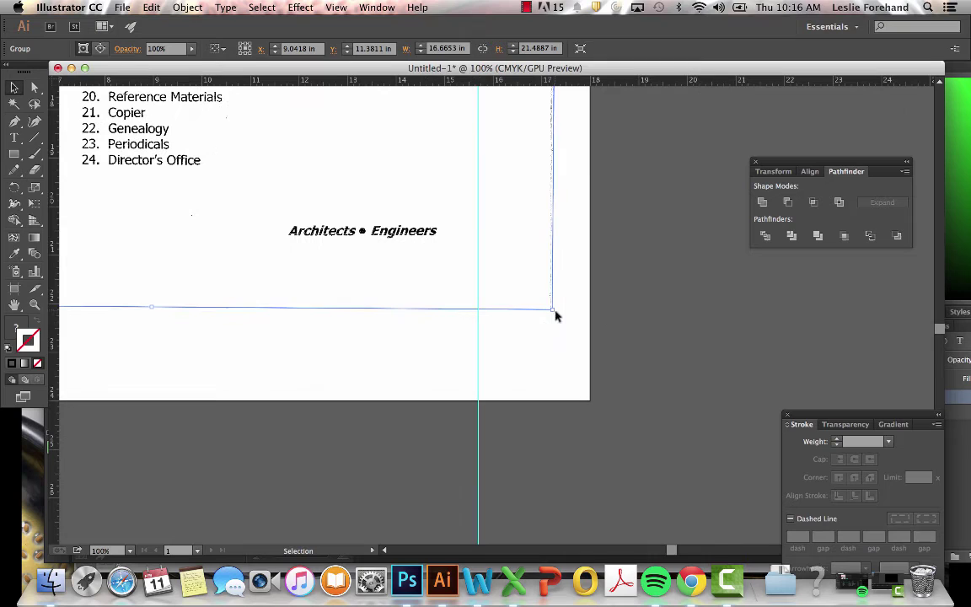
{"action": "mouse_move", "coordinate": [557, 314]}
{"action": "left_mouse_down"}
{"action": "mouse_move", "coordinate": [555, 307]}
{"action": "mouse_move", "coordinate": [554, 316]}
{"action": "left_mouse_up"}
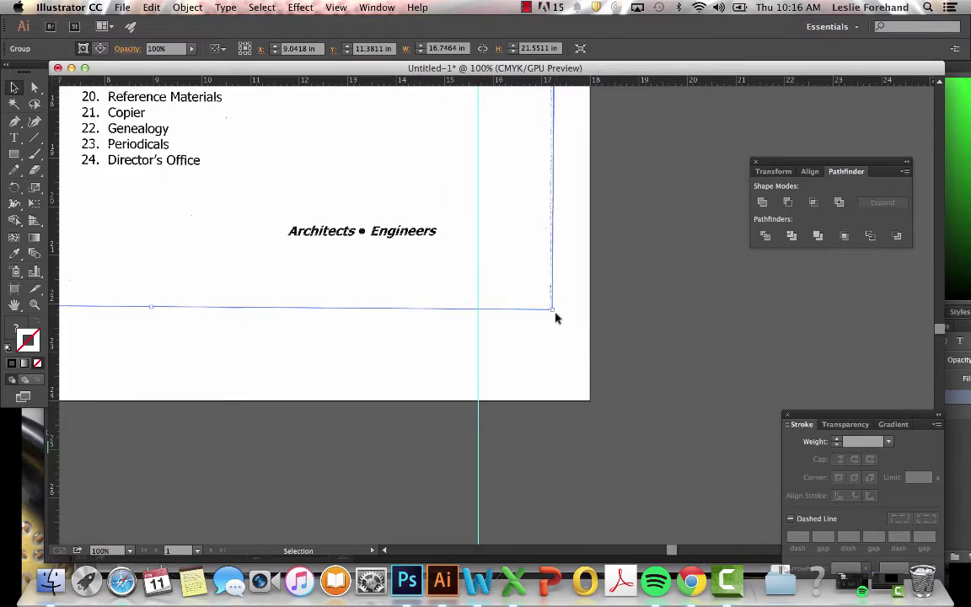
{"action": "scroll", "coordinate": [543, 297], "scroll_direction": "up", "scroll_amount": 10}
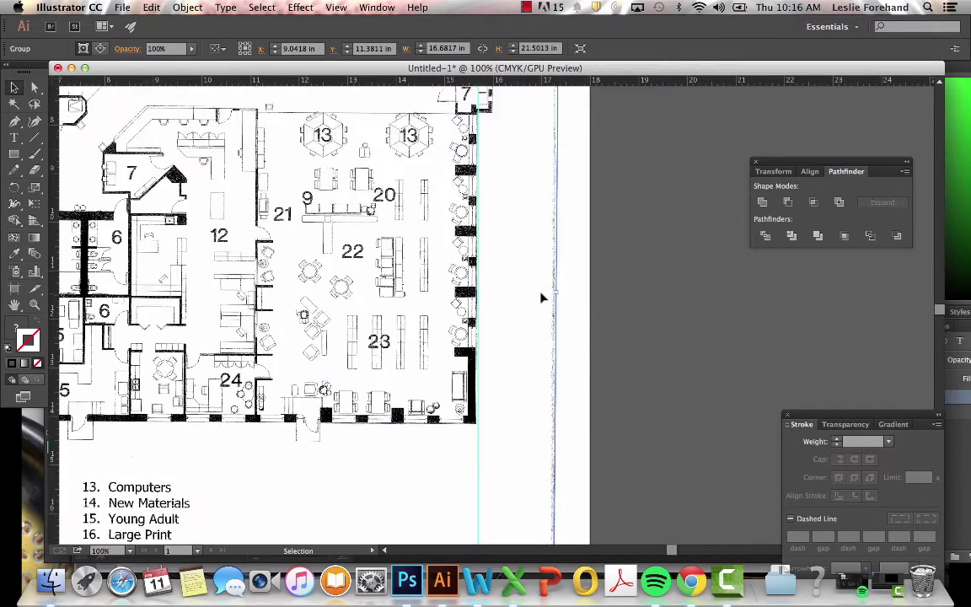
{"action": "scroll", "coordinate": [542, 297], "scroll_direction": "up", "scroll_amount": 3}
{"action": "scroll", "coordinate": [520, 303], "scroll_direction": "down", "scroll_amount": 8}
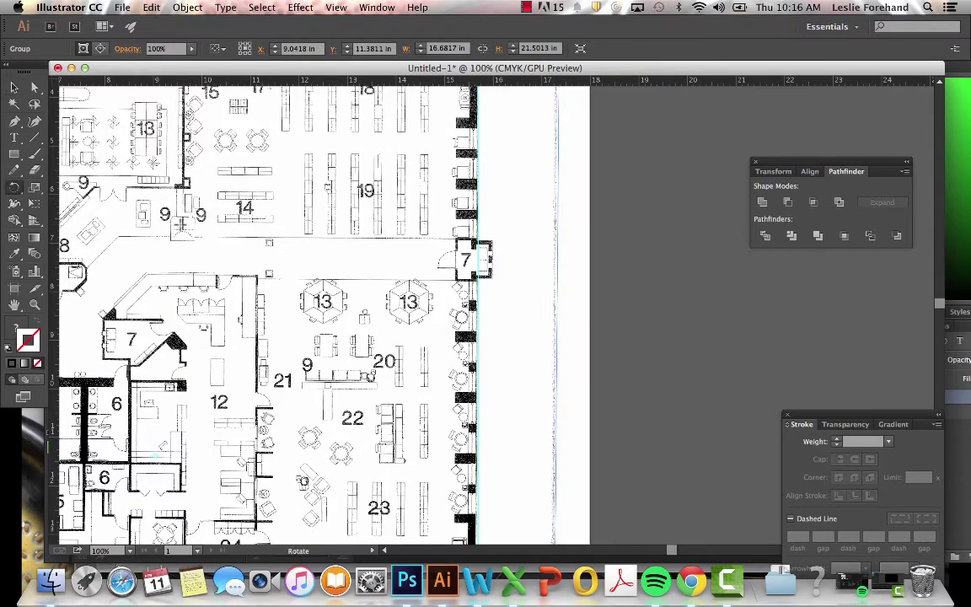
Zoom out to 50% and rotate the floor plan about -0.56° to square its walls to the guides.
{"action": "key", "text": "super+minus"}
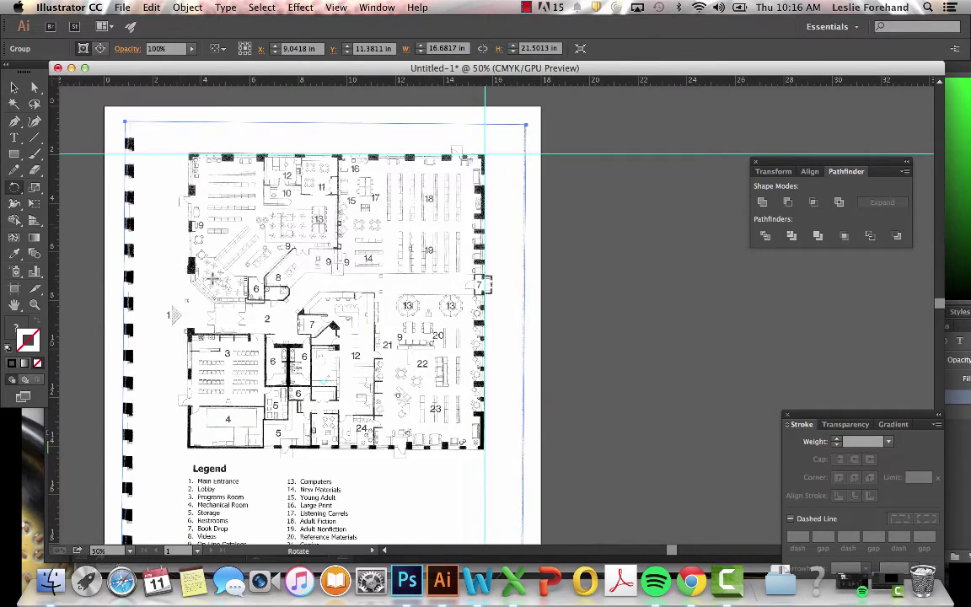
{"action": "left_click_drag", "start_coordinate": [256, 308], "coordinate": [270, 268]}
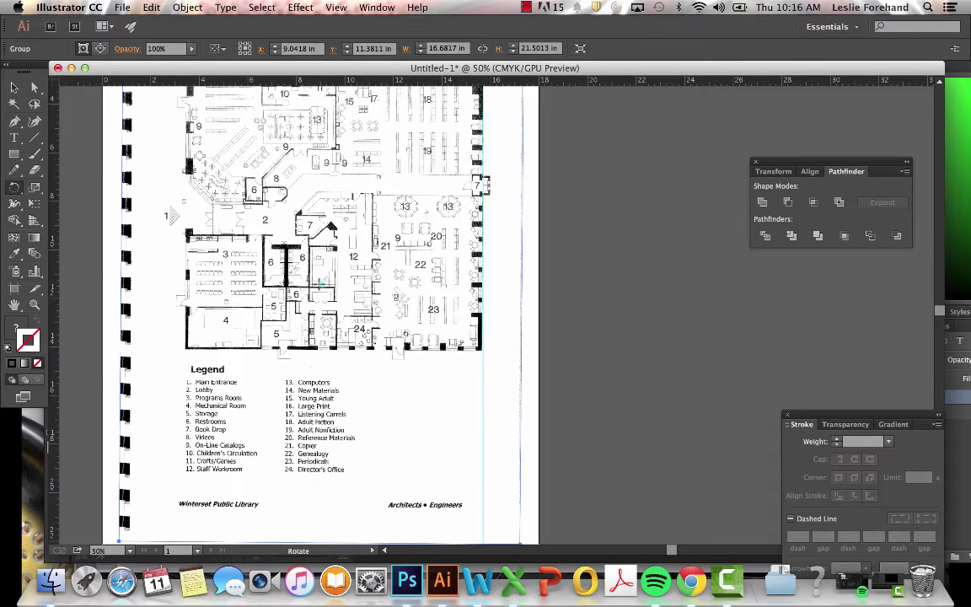
{"action": "left_click_drag", "start_coordinate": [311, 320], "coordinate": [321, 204]}
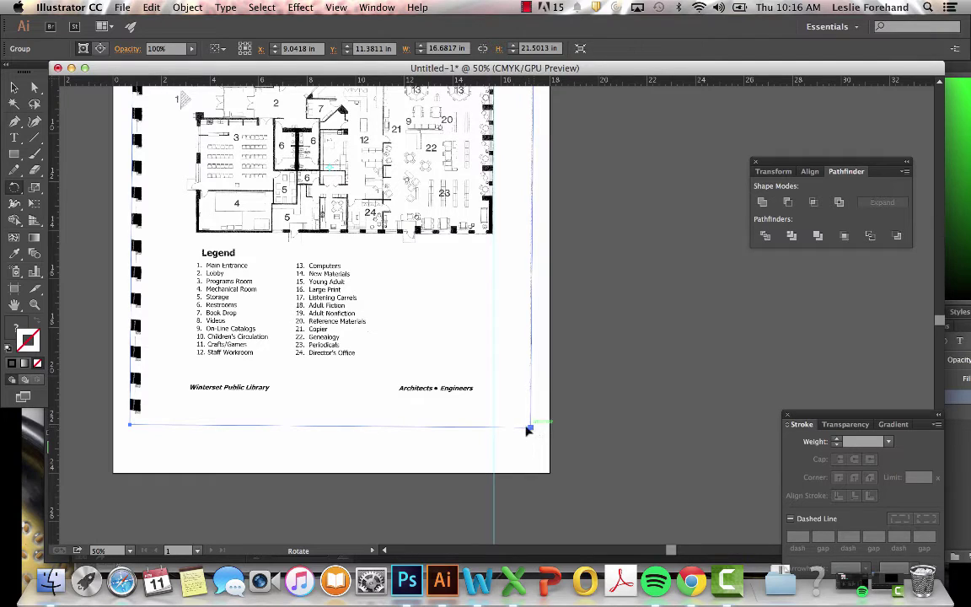
{"action": "left_click_drag", "start_coordinate": [530, 429], "coordinate": [554, 426]}
{"action": "scroll", "coordinate": [548, 431], "scroll_direction": "up", "scroll_amount": 2}
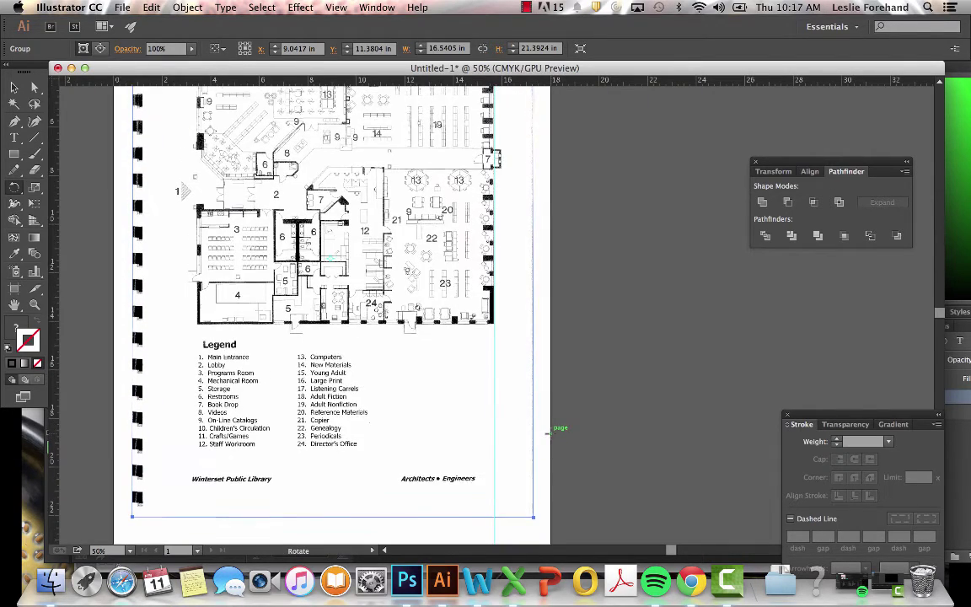
{"action": "scroll", "coordinate": [548, 432], "scroll_direction": "up", "scroll_amount": 2}
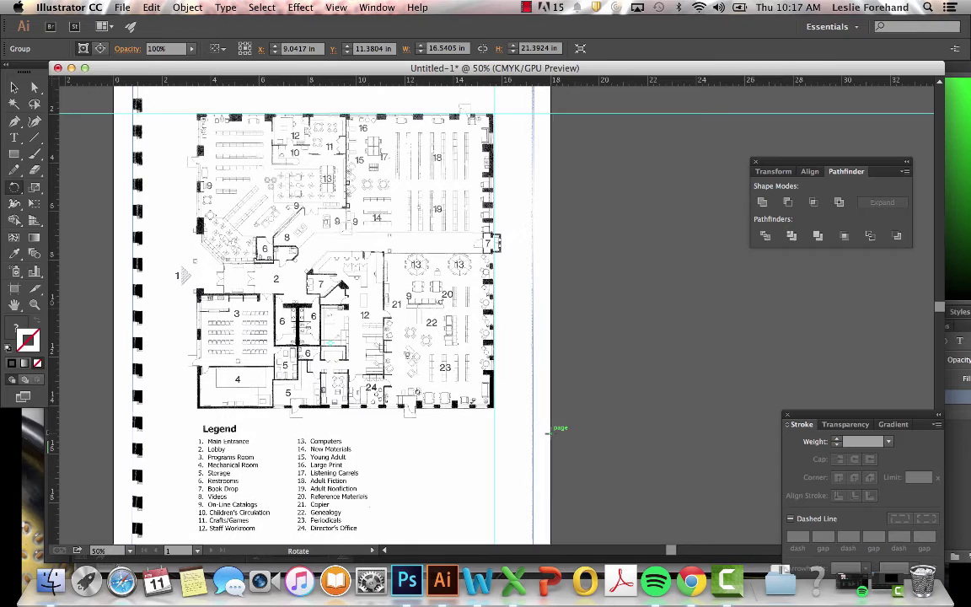
Move the floor plan group 1 pt right so its walls meet the top and right guides.
{"action": "key", "text": "Right"}
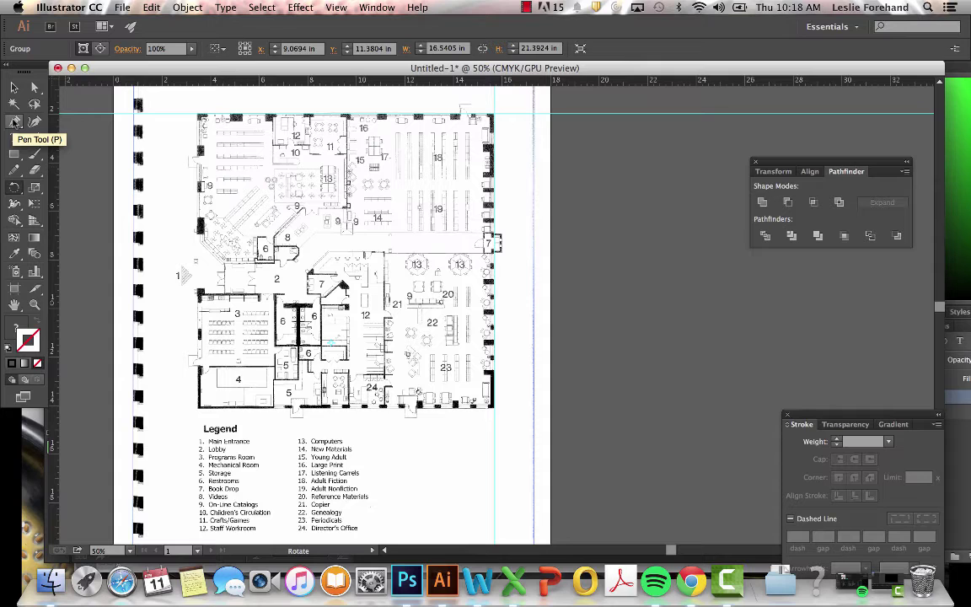
Trace the wall corners with the Pen tool as an unfilled path with a 1 pt black stroke.
{"action": "left_click", "coordinate": [14, 122]}
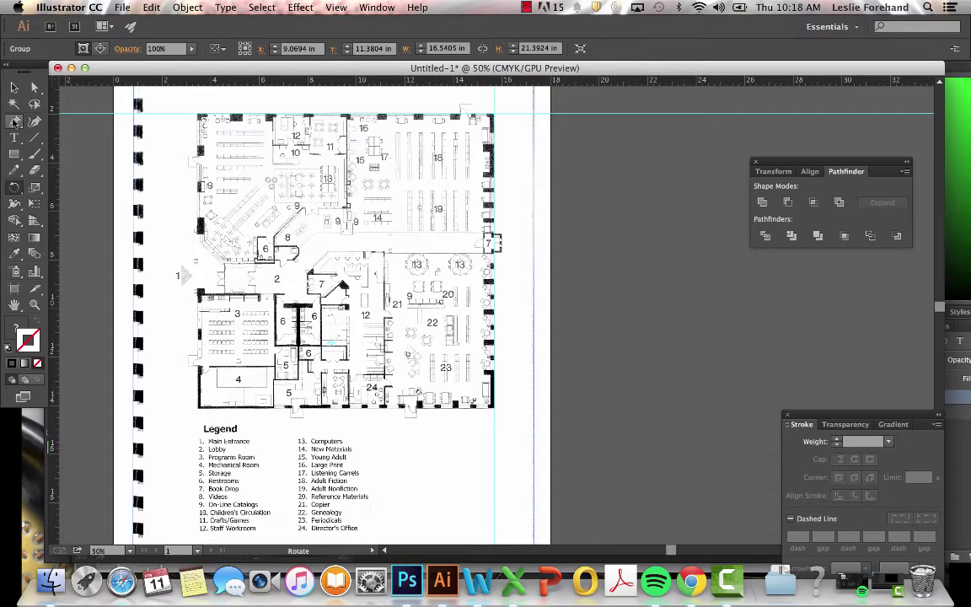
{"action": "left_click", "coordinate": [199, 239]}
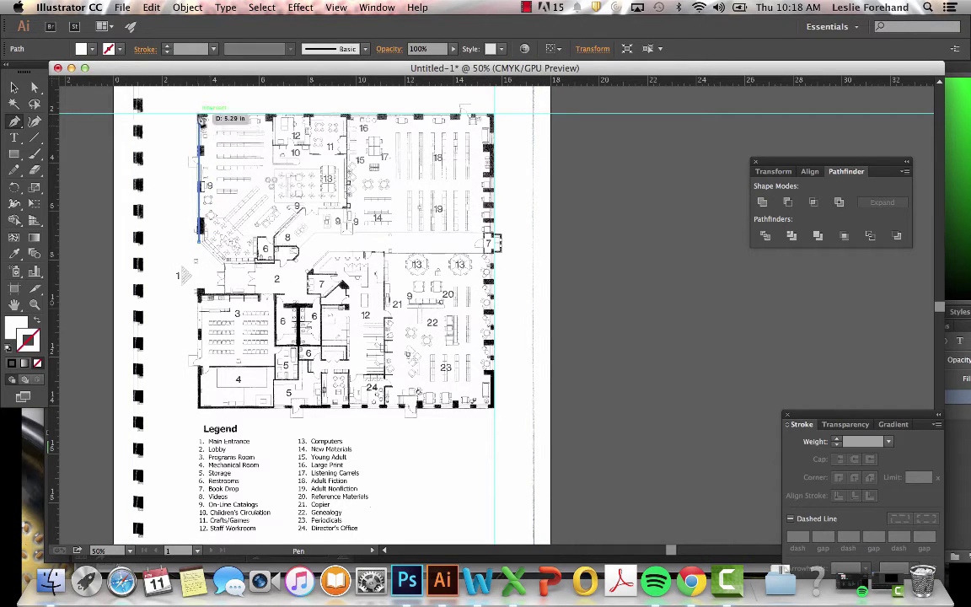
{"action": "left_click", "coordinate": [200, 117]}
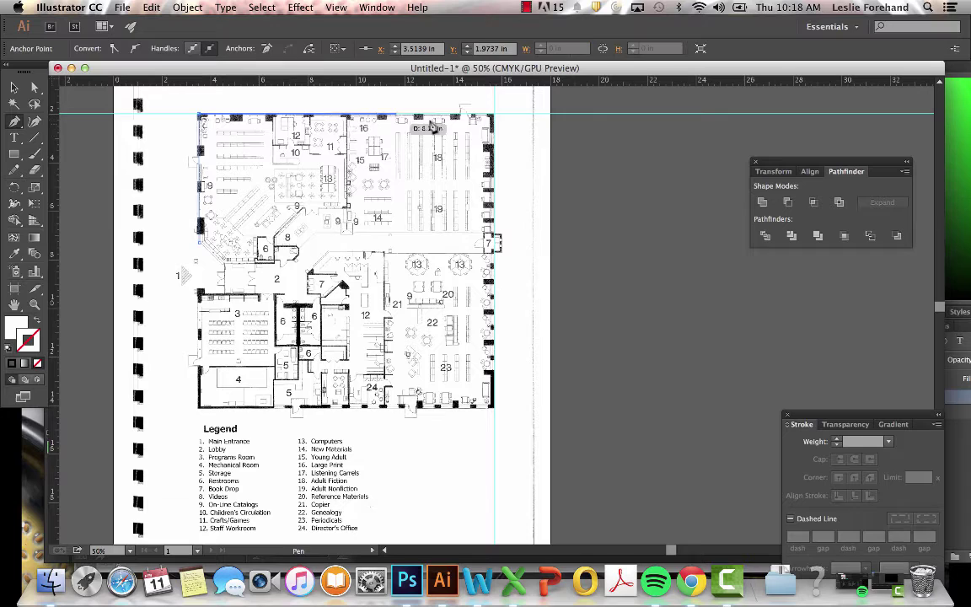
{"action": "left_click", "coordinate": [493, 116]}
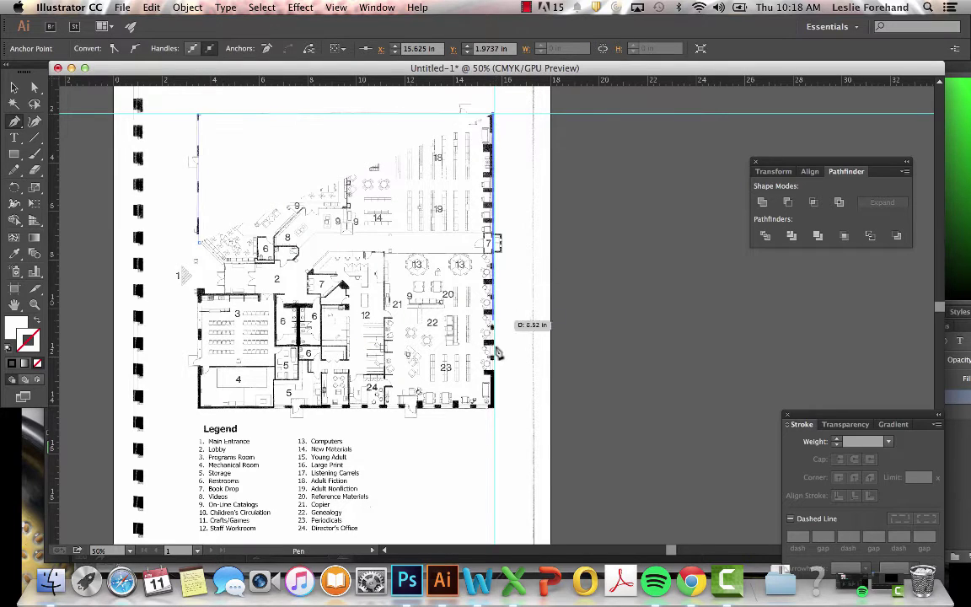
{"action": "left_click", "coordinate": [494, 405]}
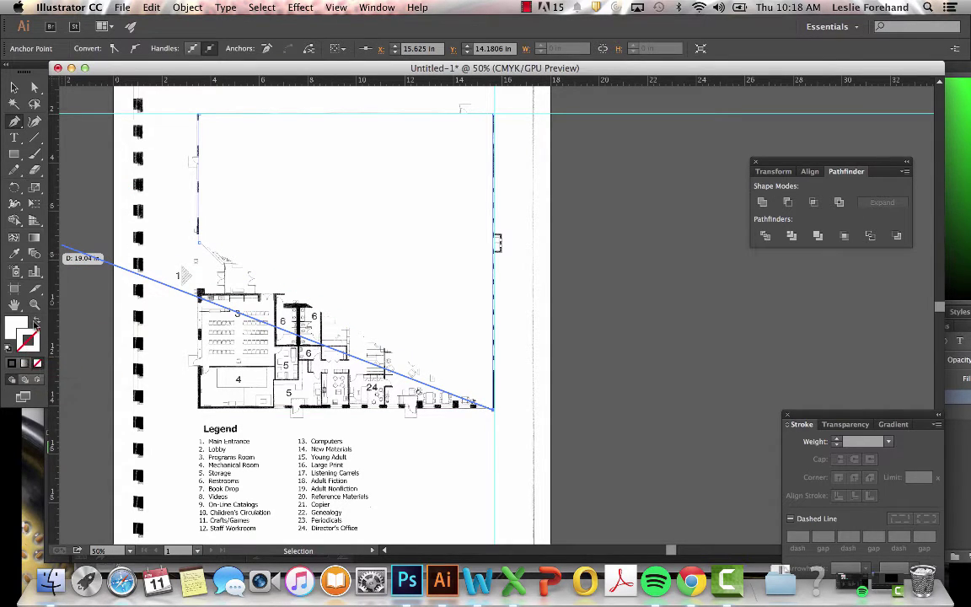
{"action": "left_click", "coordinate": [35, 320]}
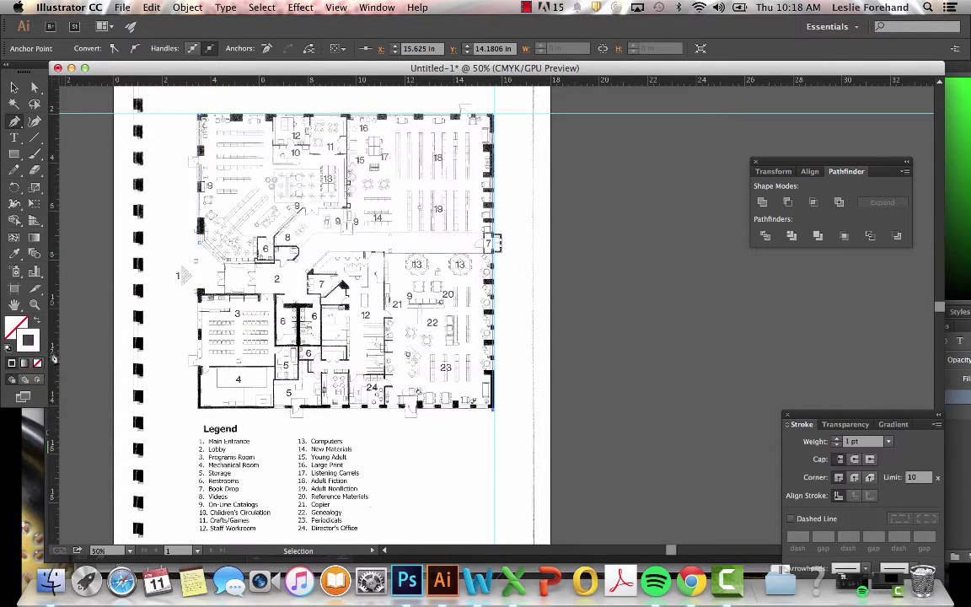
{"action": "left_click", "coordinate": [200, 409]}
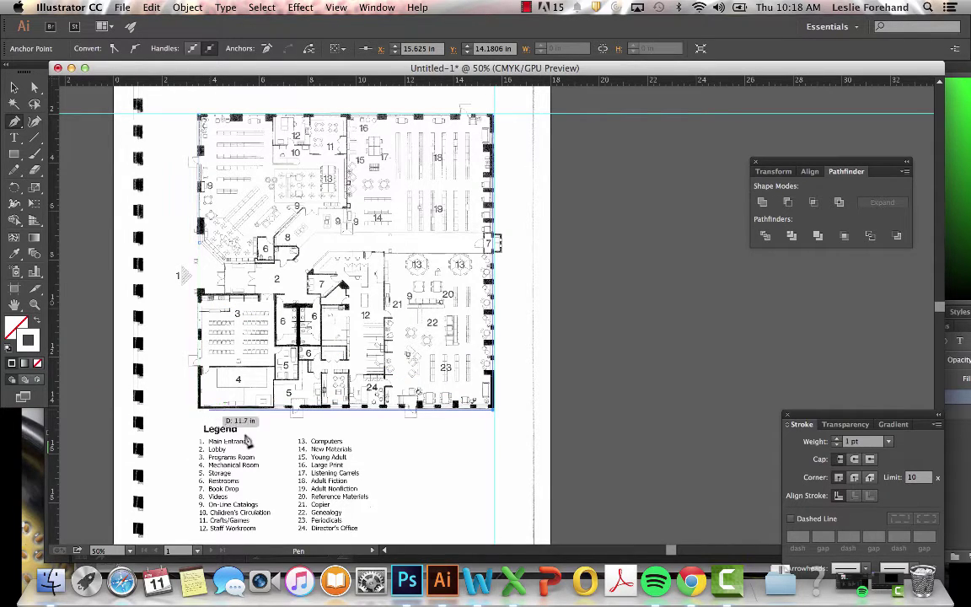
{"action": "left_click", "coordinate": [493, 408]}
{"action": "key", "text": "Escape"}
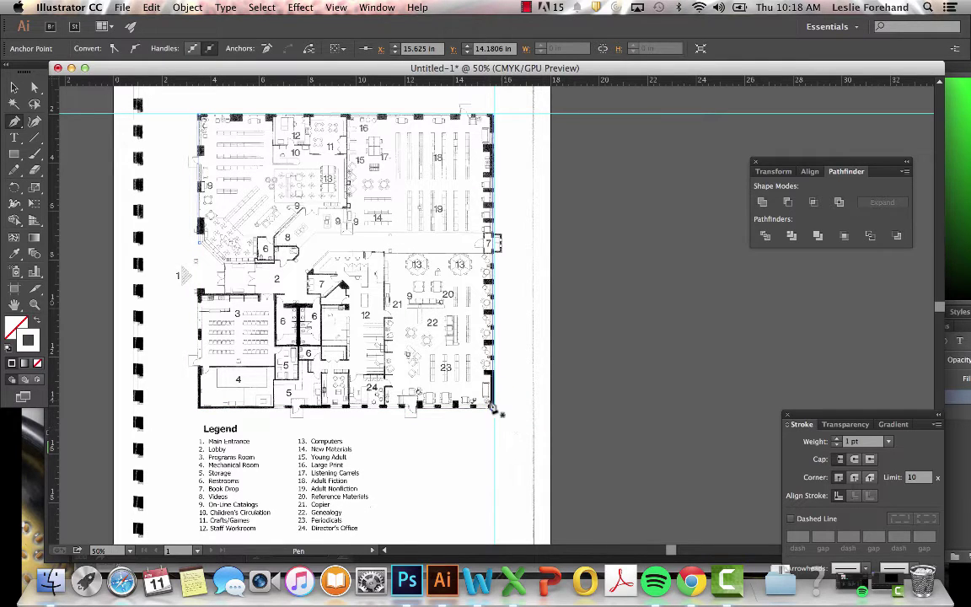
Select the first outline path with the Selection tool, then deselect everything.
{"action": "key", "text": "v"}
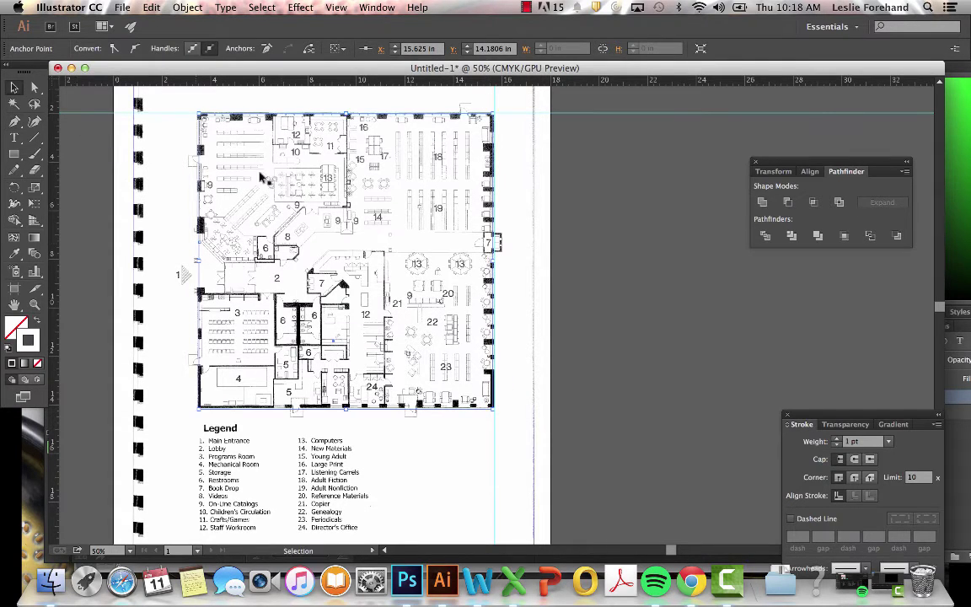
{"action": "left_click", "coordinate": [494, 216]}
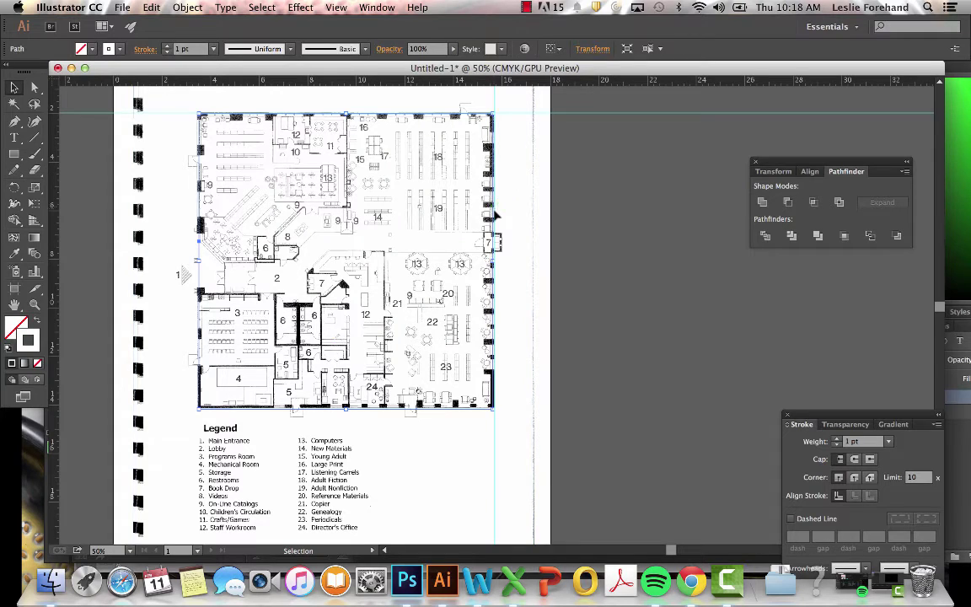
{"action": "left_click", "coordinate": [451, 198]}
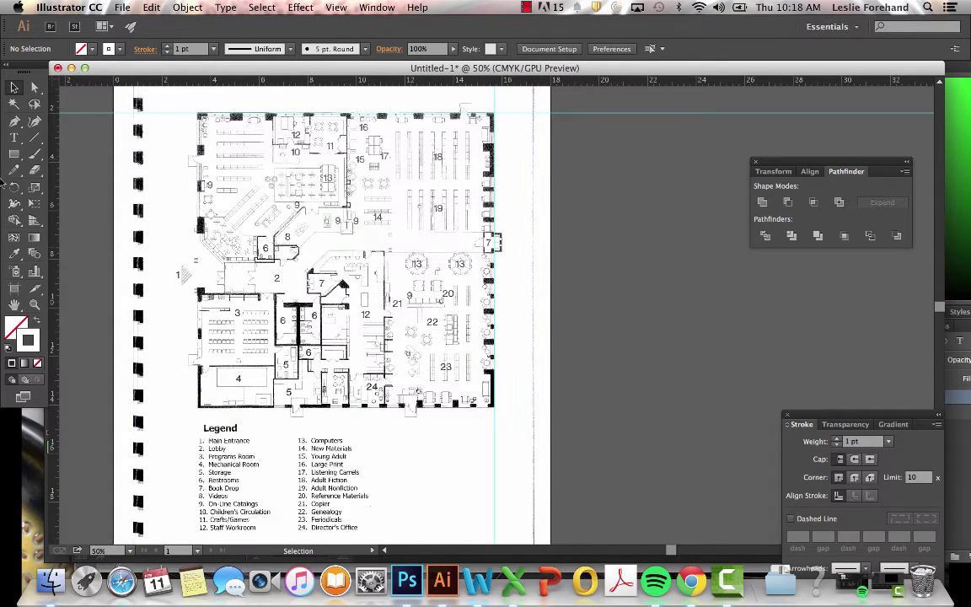
Pen-trace from the top-left corner, around the right doorway bump, to the left wall below the entrance.
{"action": "left_click", "coordinate": [15, 121]}
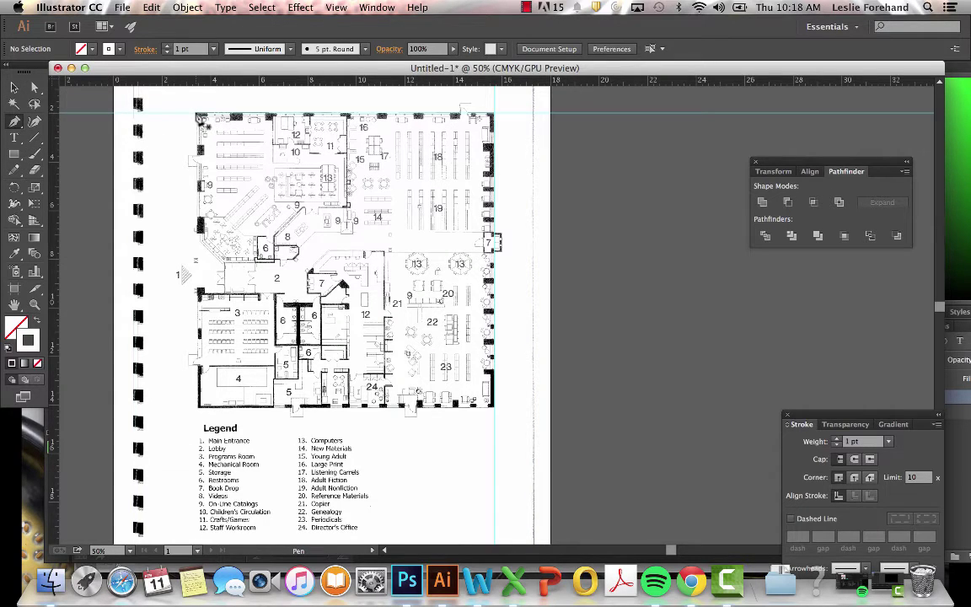
{"action": "left_click", "coordinate": [196, 113]}
{"action": "left_click", "coordinate": [488, 114]}
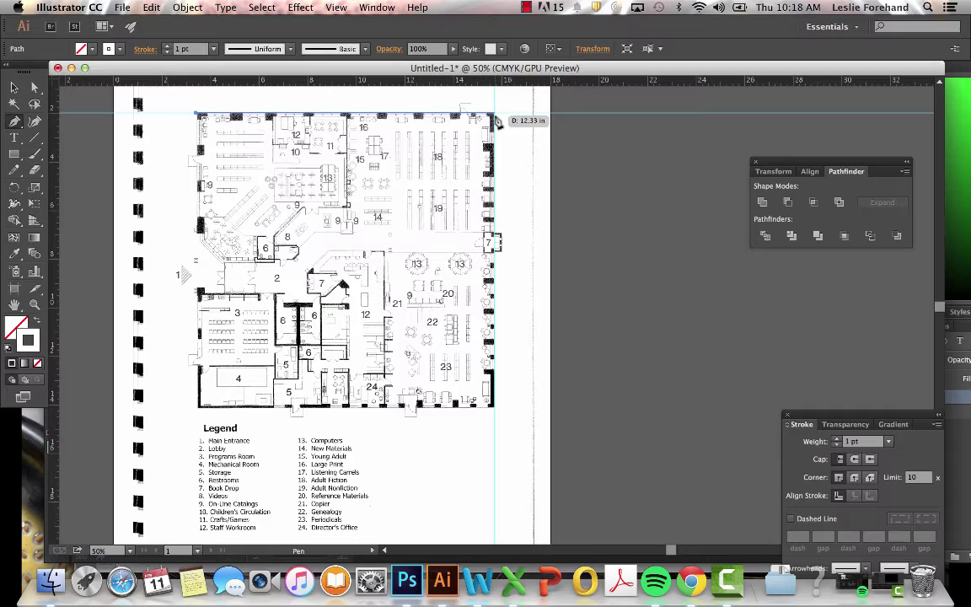
{"action": "left_click", "coordinate": [496, 115]}
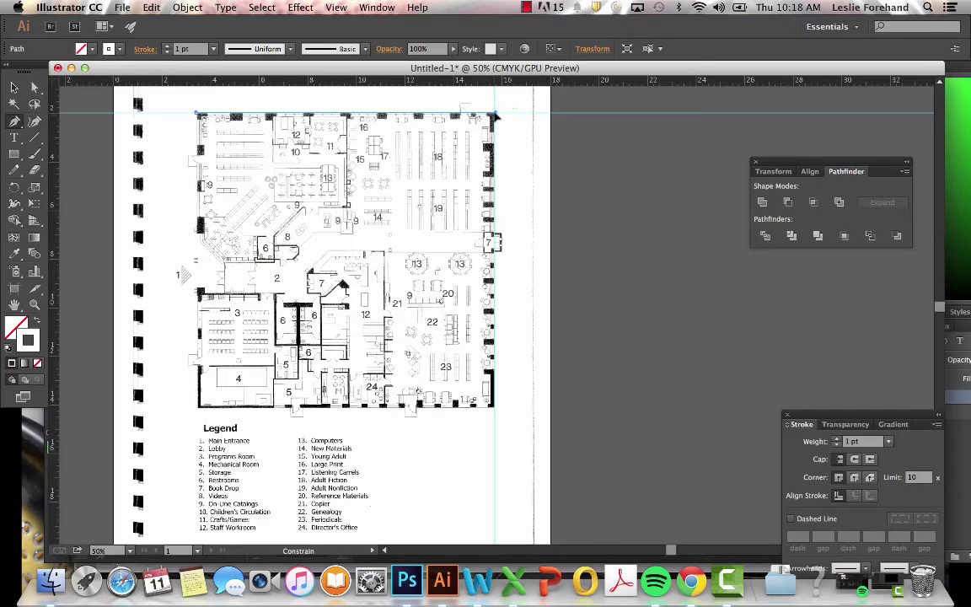
{"action": "left_click", "coordinate": [500, 238]}
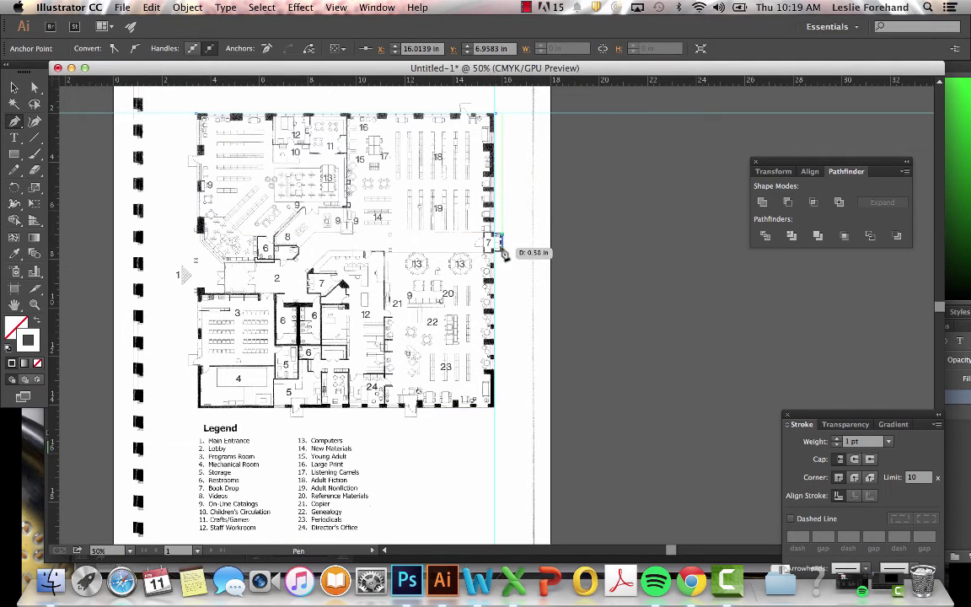
{"action": "left_click", "coordinate": [497, 255]}
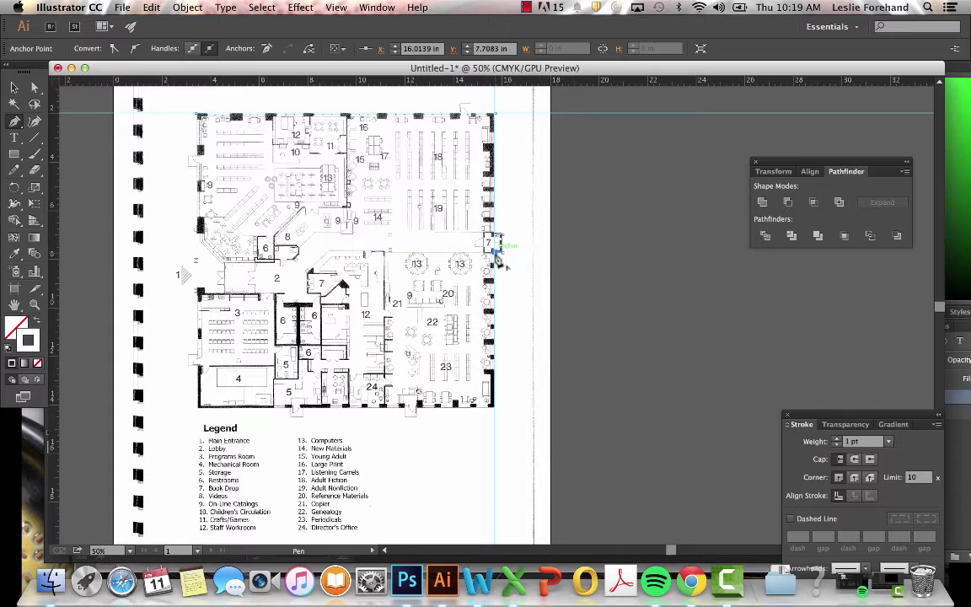
{"action": "left_click", "coordinate": [496, 408]}
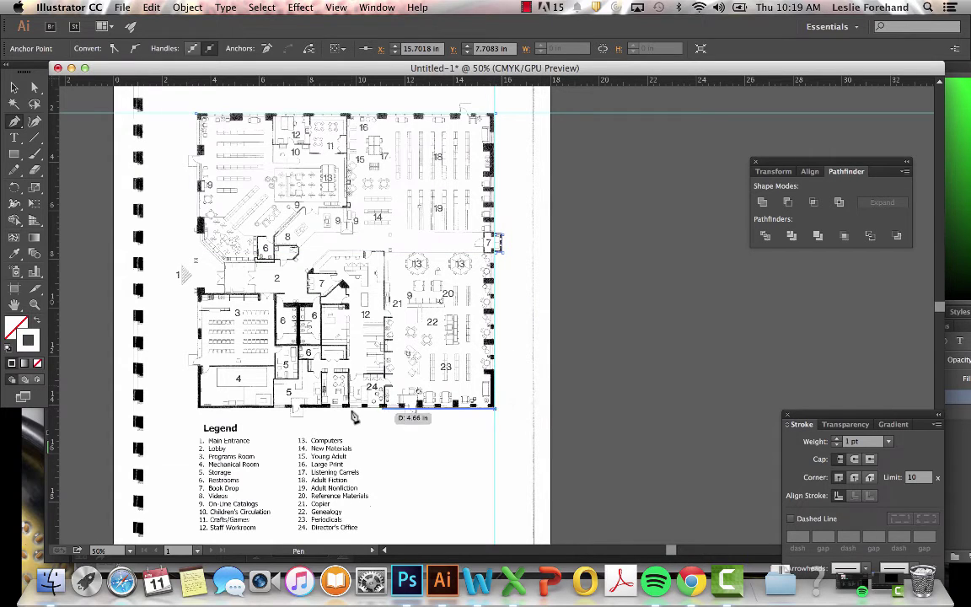
{"action": "left_click", "coordinate": [200, 410]}
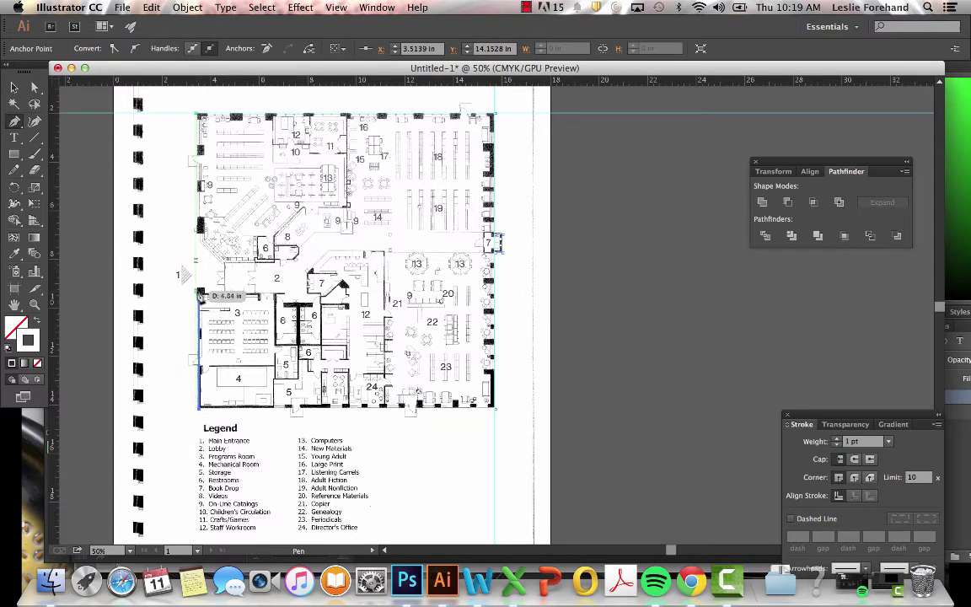
{"action": "left_click", "coordinate": [199, 293]}
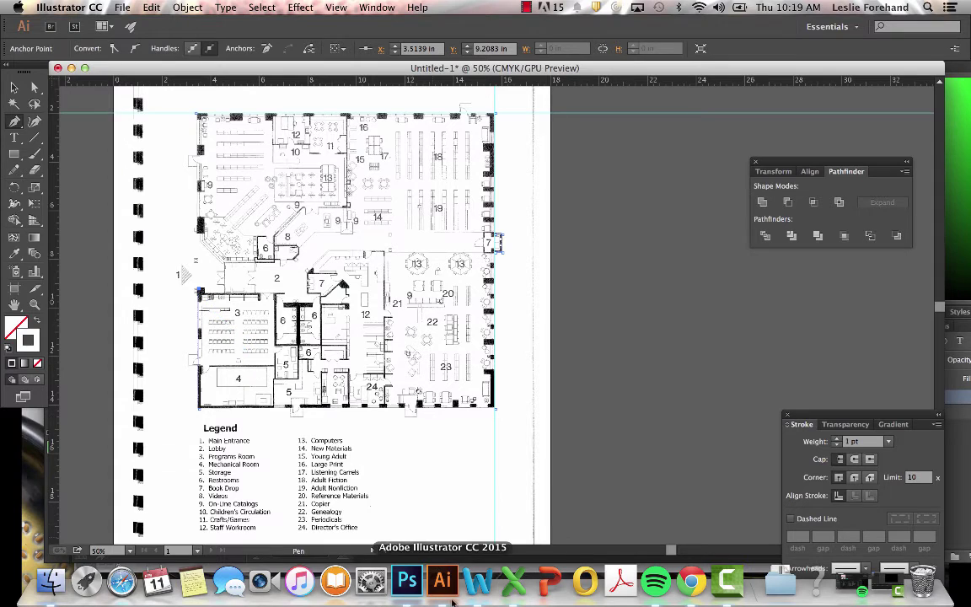
Switch to montage.psd in Photoshop, zoom in on it, then return to the Illustrator floor plan.
{"action": "left_click", "coordinate": [406, 580]}
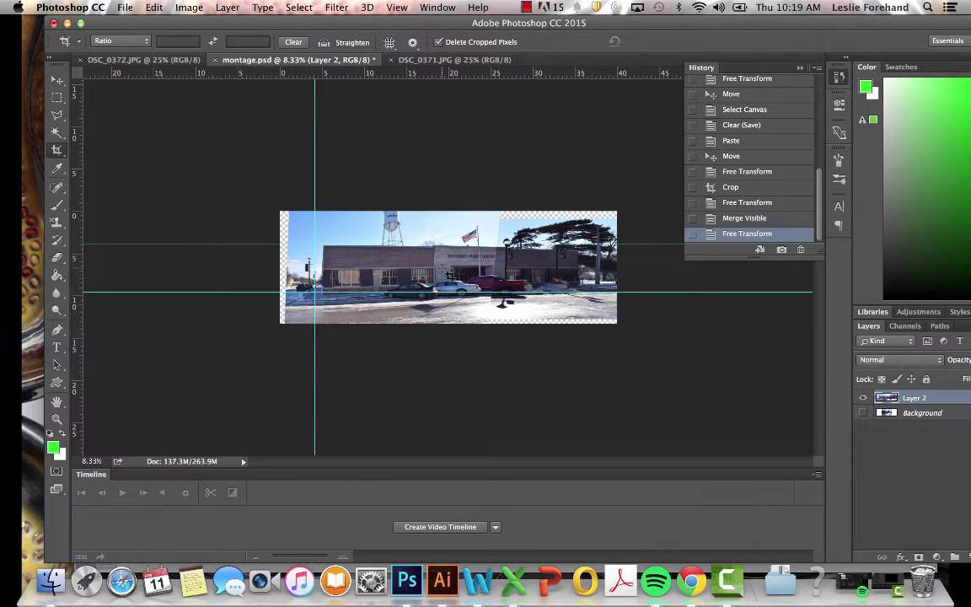
{"action": "key", "text": "super+equal"}
{"action": "key", "text": "super+equal"}
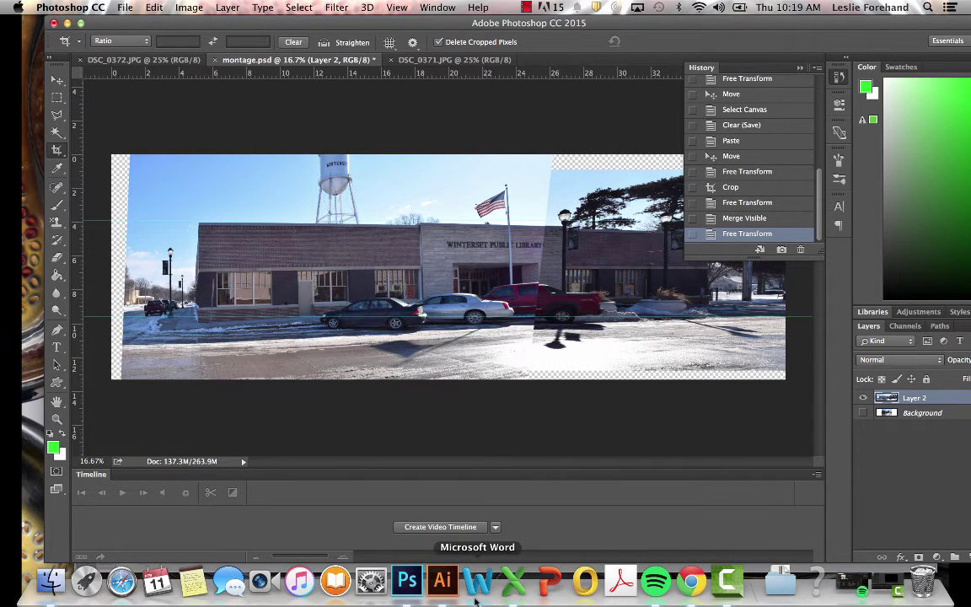
{"action": "left_click", "coordinate": [442, 580]}
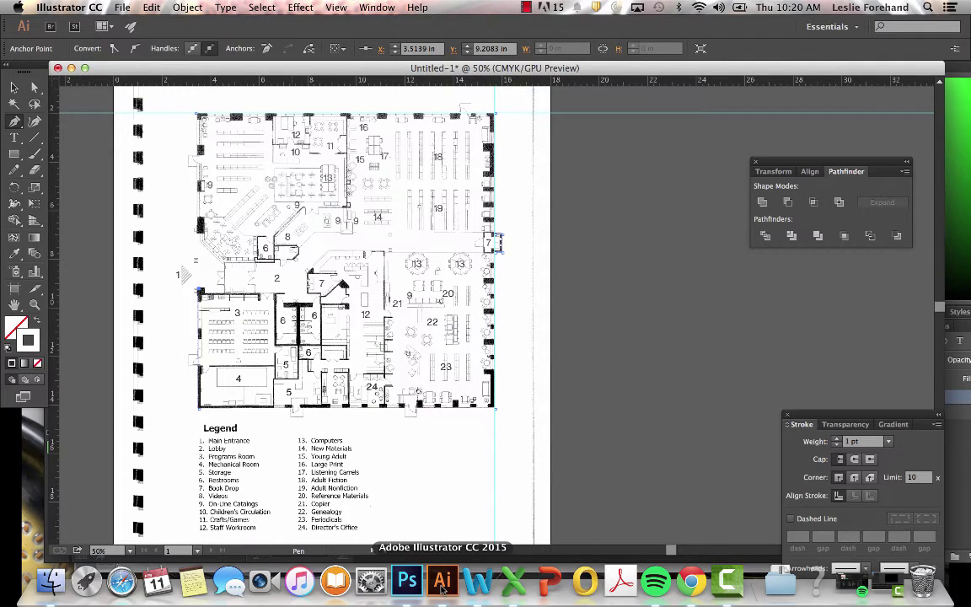
{"action": "left_click", "coordinate": [407, 584]}
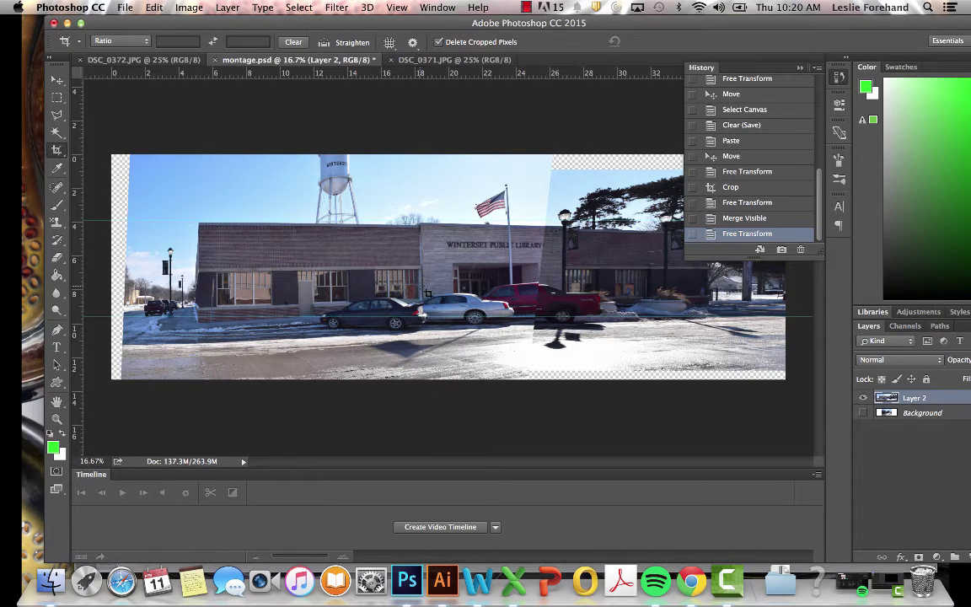
{"action": "left_click", "coordinate": [441, 580]}
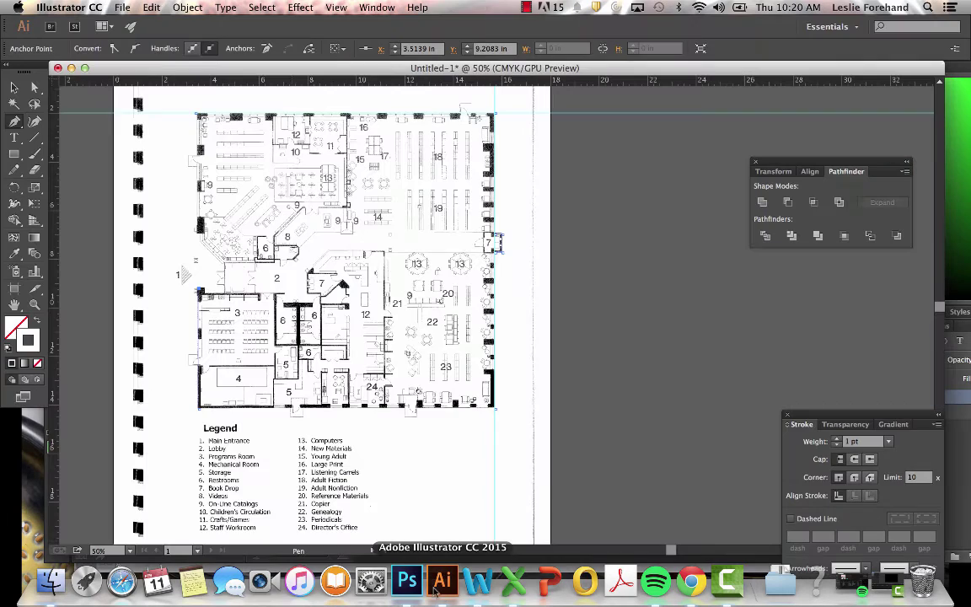
Trace the left outer wall from room 3's corner, past the lobby and angled wall, to the top-left corner.
{"action": "left_click", "coordinate": [197, 290]}
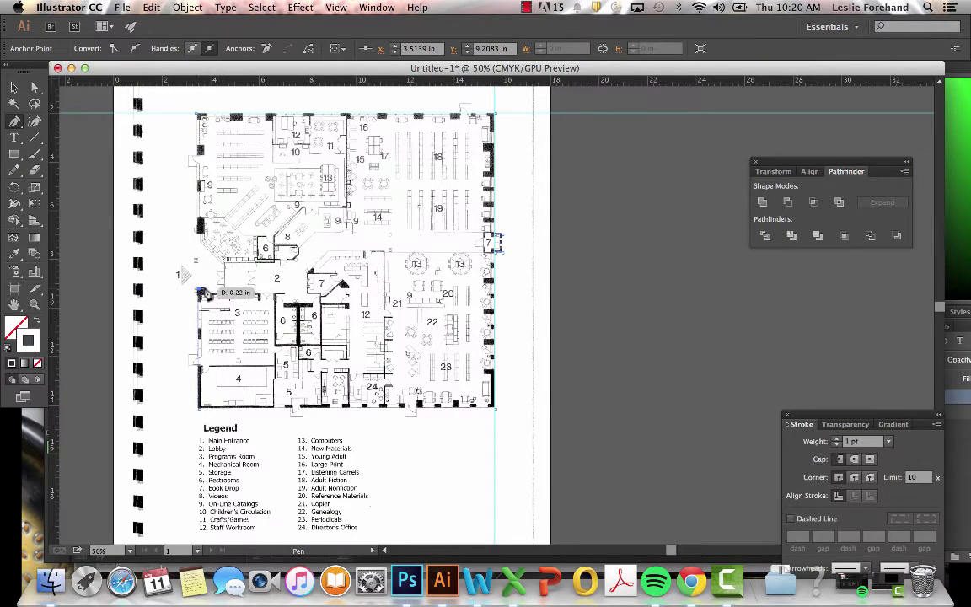
{"action": "key", "text": "super+equal"}
{"action": "key", "text": "super+equal"}
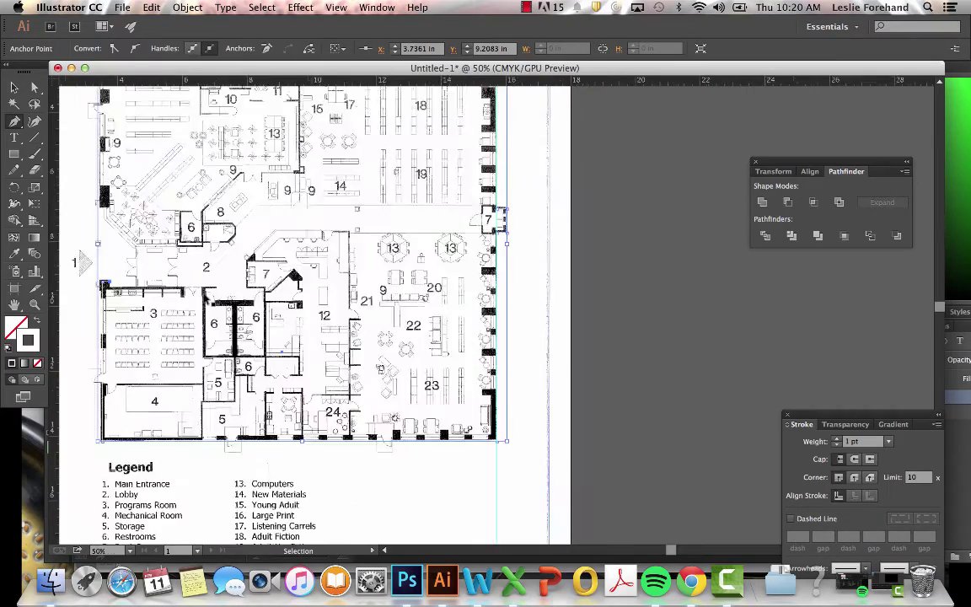
{"action": "left_click_drag", "start_coordinate": [204, 300], "coordinate": [272, 307]}
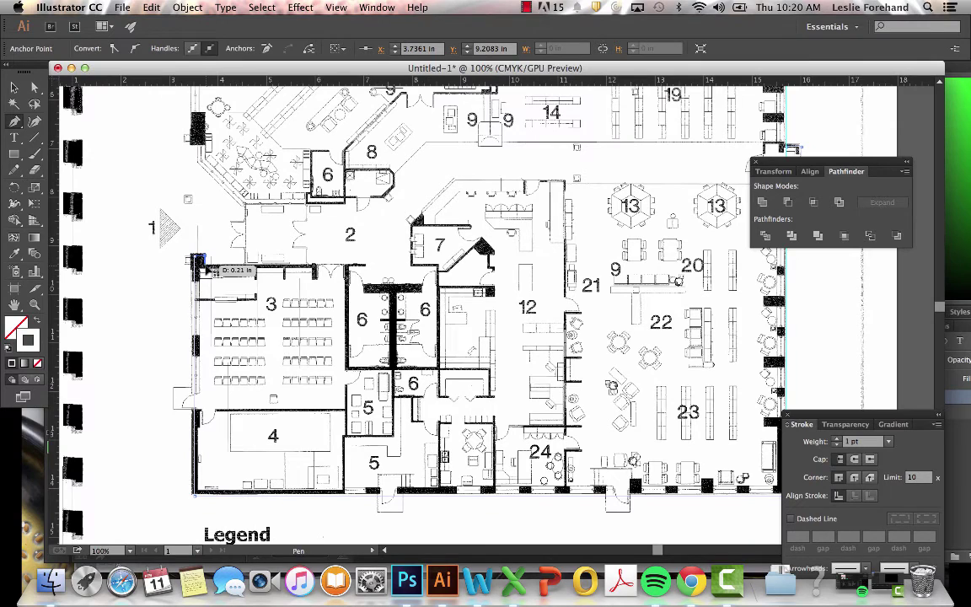
{"action": "left_click", "coordinate": [244, 270], "text": "shift"}
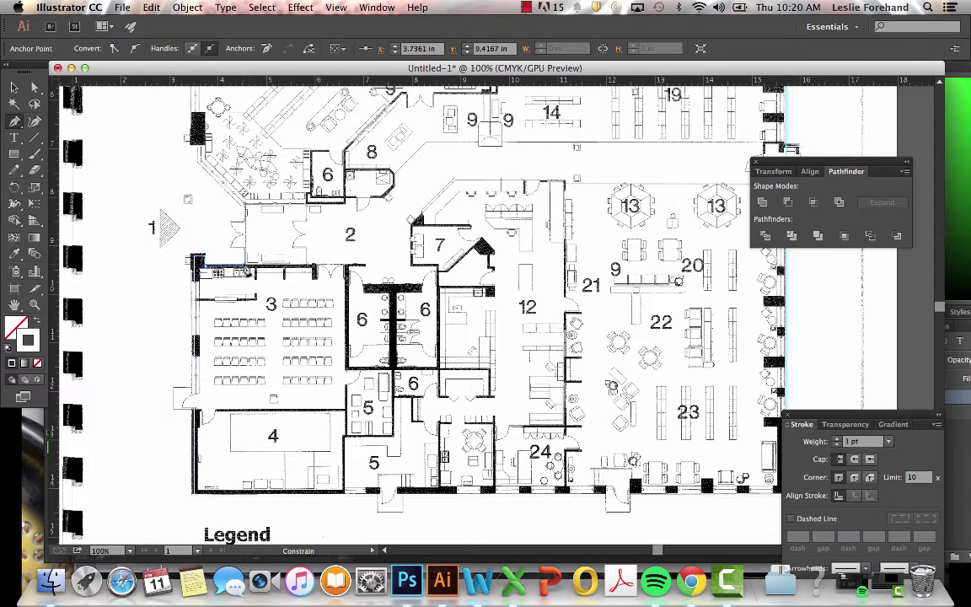
{"action": "left_click", "coordinate": [245, 203], "text": "shift"}
{"action": "left_click", "coordinate": [200, 154]}
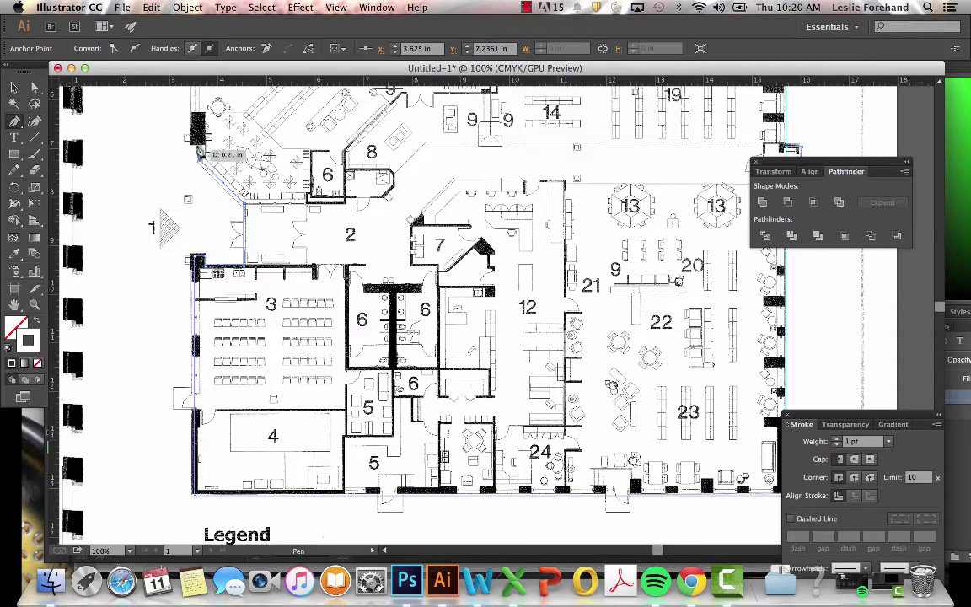
{"action": "left_click", "coordinate": [196, 146], "text": "shift"}
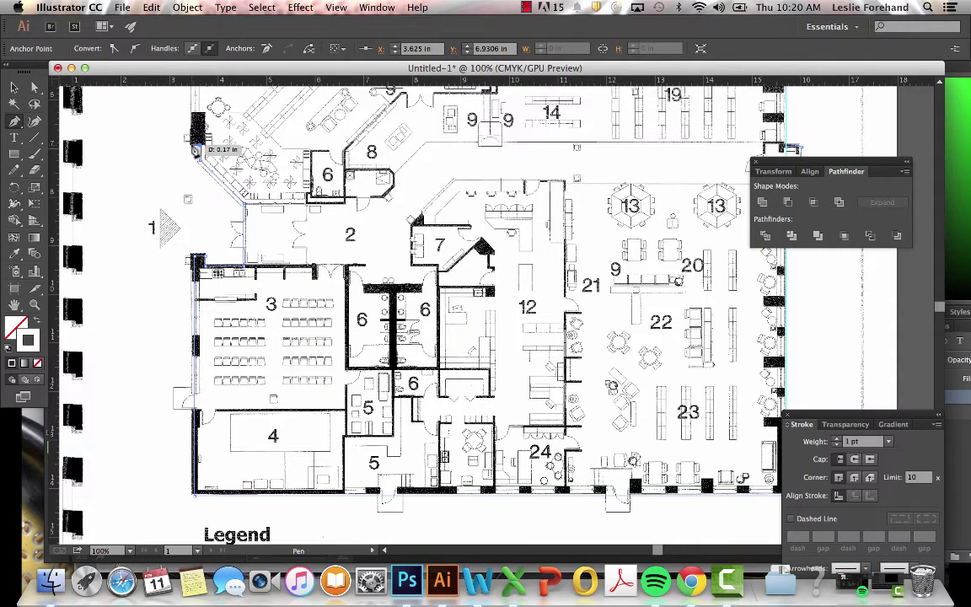
{"action": "scroll", "coordinate": [200, 144], "scroll_direction": "up", "scroll_amount": 5}
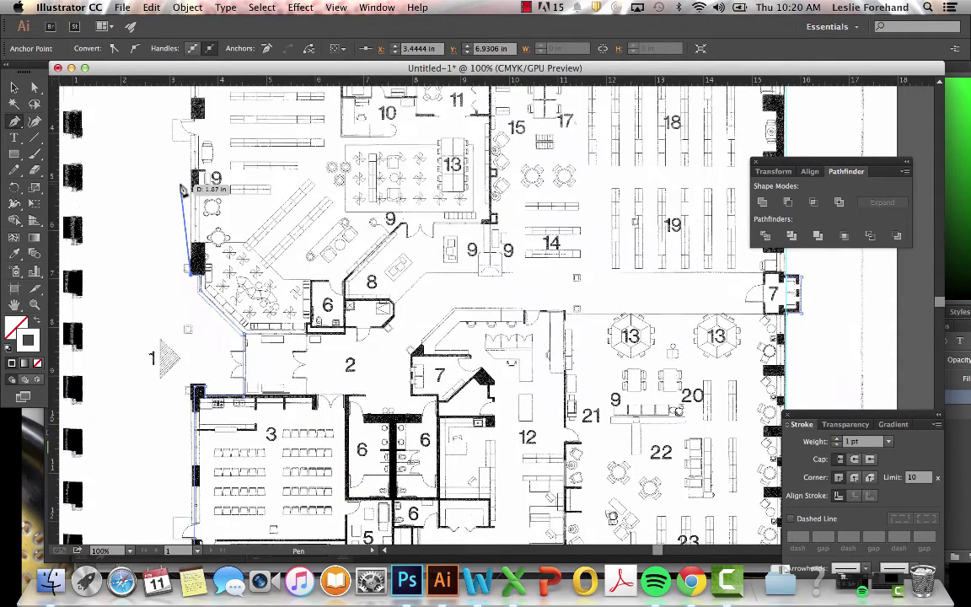
{"action": "scroll", "coordinate": [181, 190], "scroll_direction": "up", "scroll_amount": 8}
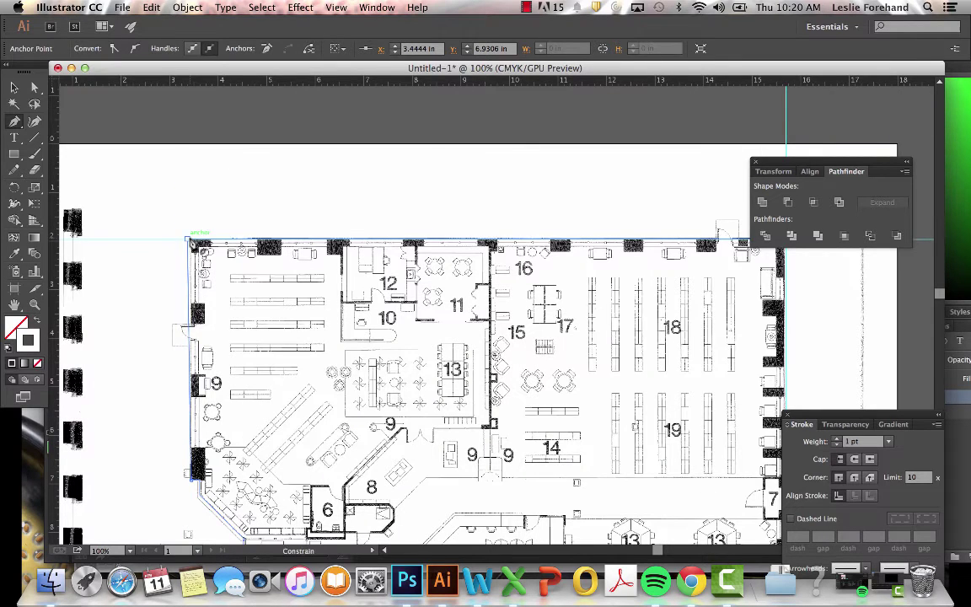
{"action": "left_click", "coordinate": [192, 244]}
{"action": "left_click", "coordinate": [15, 87]}
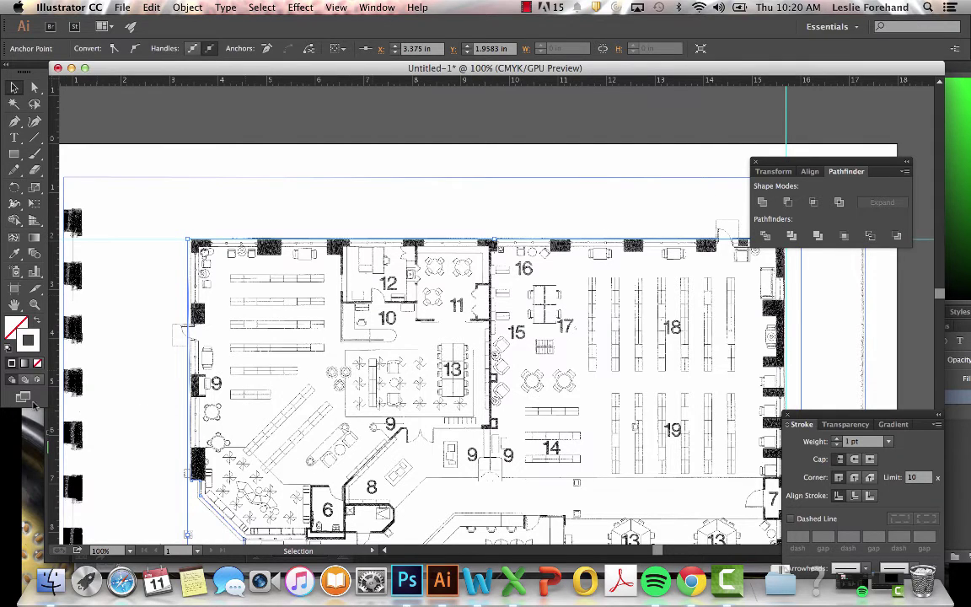
Set the stroke colour to black (000000) in the Color Picker.
{"action": "double_click", "coordinate": [15, 327]}
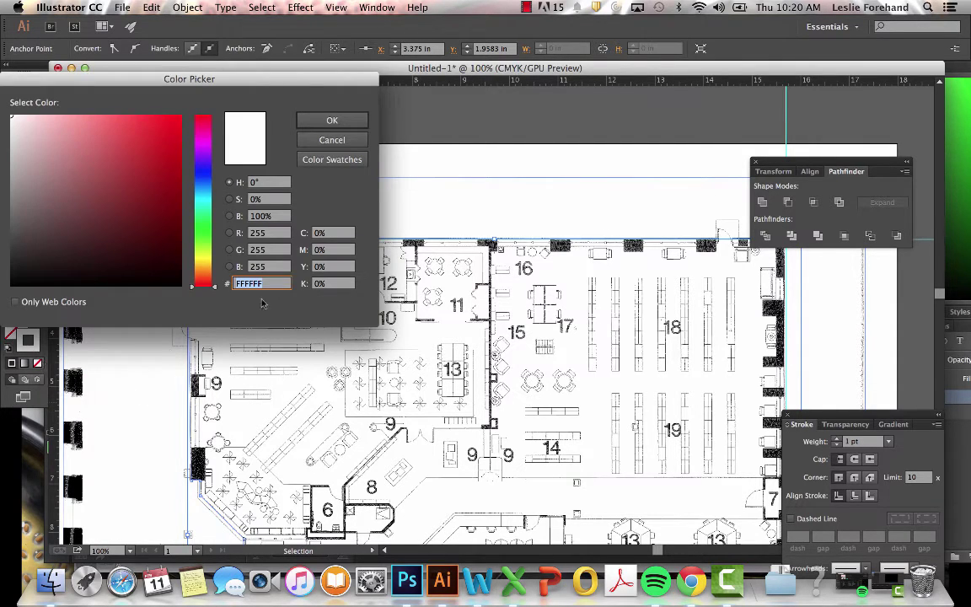
{"action": "left_click_drag", "start_coordinate": [150, 282], "coordinate": [175, 287]}
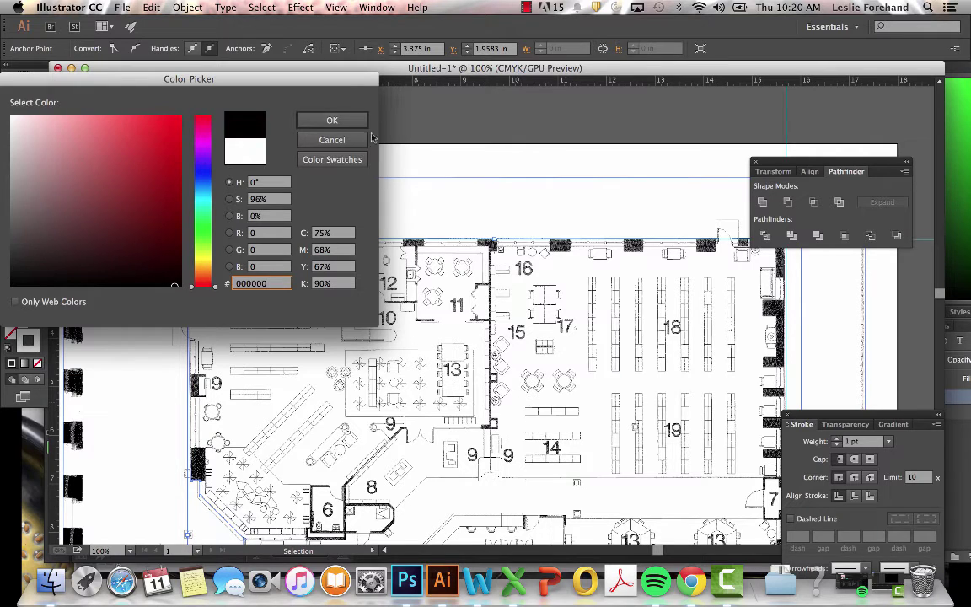
{"action": "left_click", "coordinate": [332, 120]}
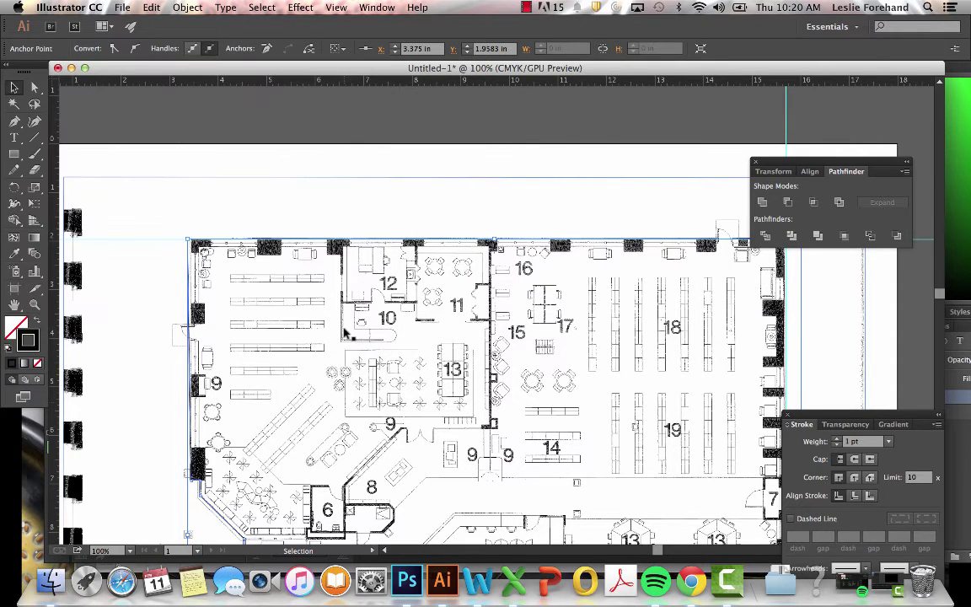
{"action": "left_click", "coordinate": [225, 246]}
{"action": "scroll", "coordinate": [173, 236], "scroll_direction": "down", "scroll_amount": 2}
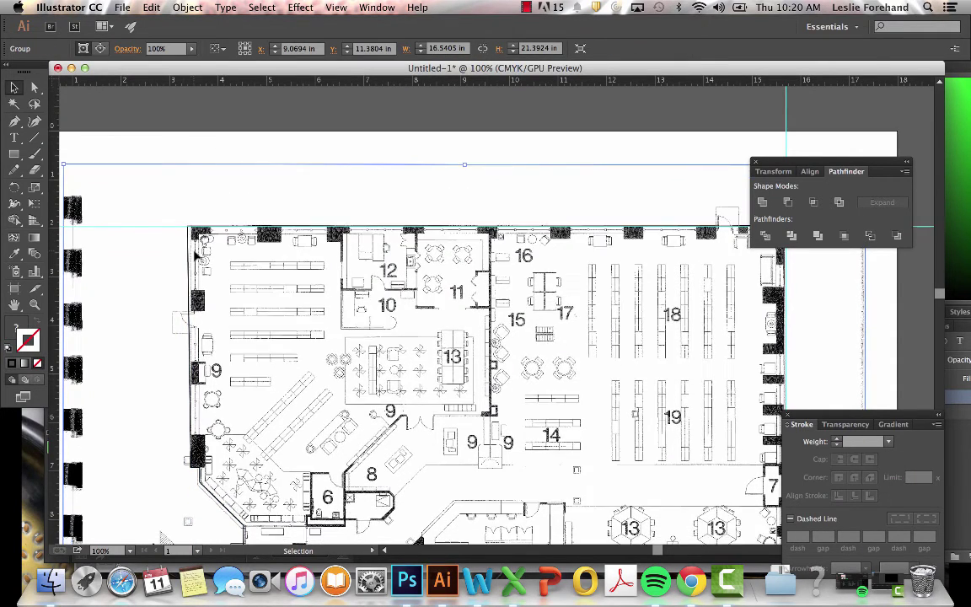
Select the traced outline and scroll along it to check it against the floor plan.
{"action": "scroll", "coordinate": [196, 251], "scroll_direction": "down", "scroll_amount": 5}
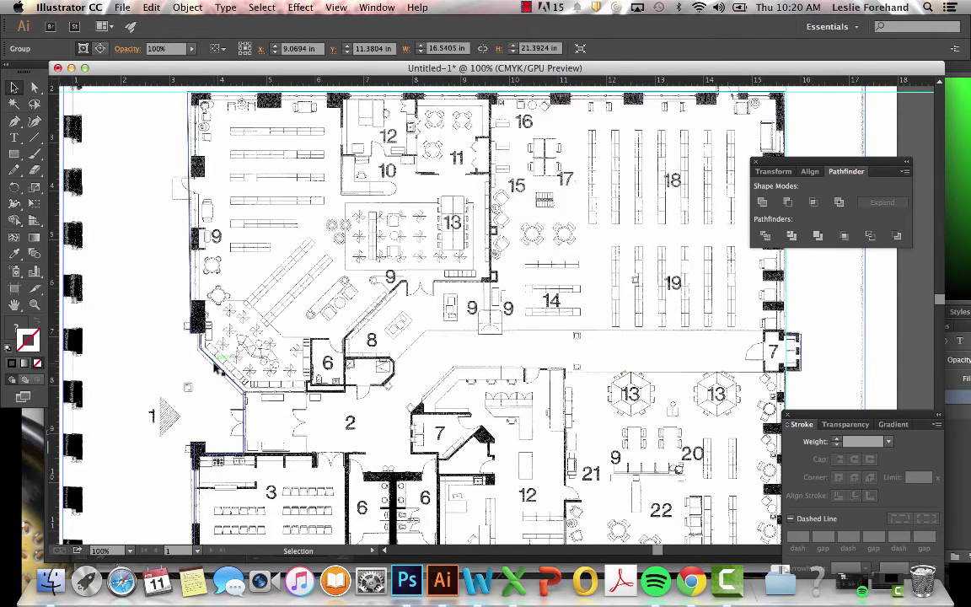
{"action": "left_click", "coordinate": [216, 369]}
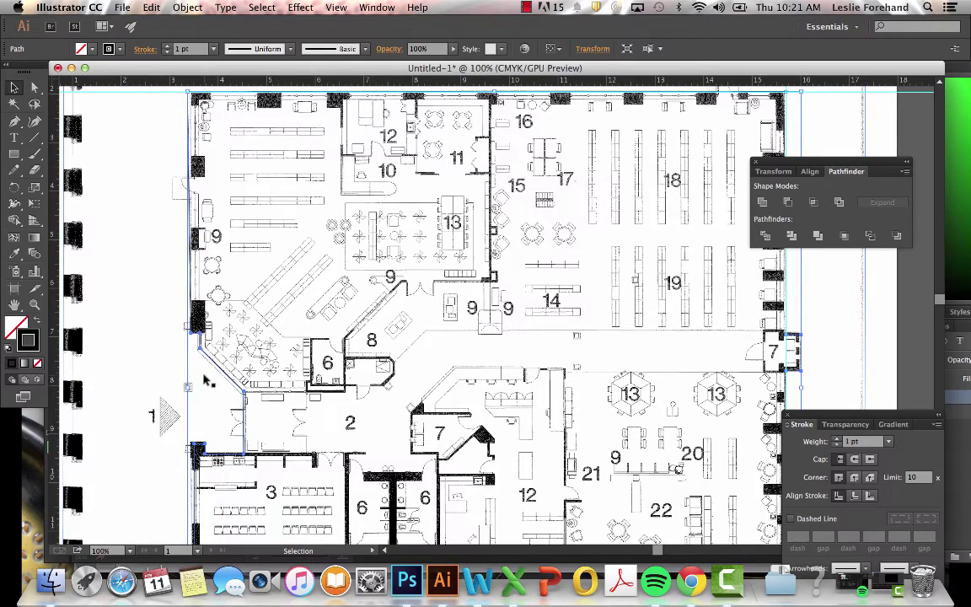
{"action": "scroll", "coordinate": [244, 396], "scroll_direction": "down", "scroll_amount": 2}
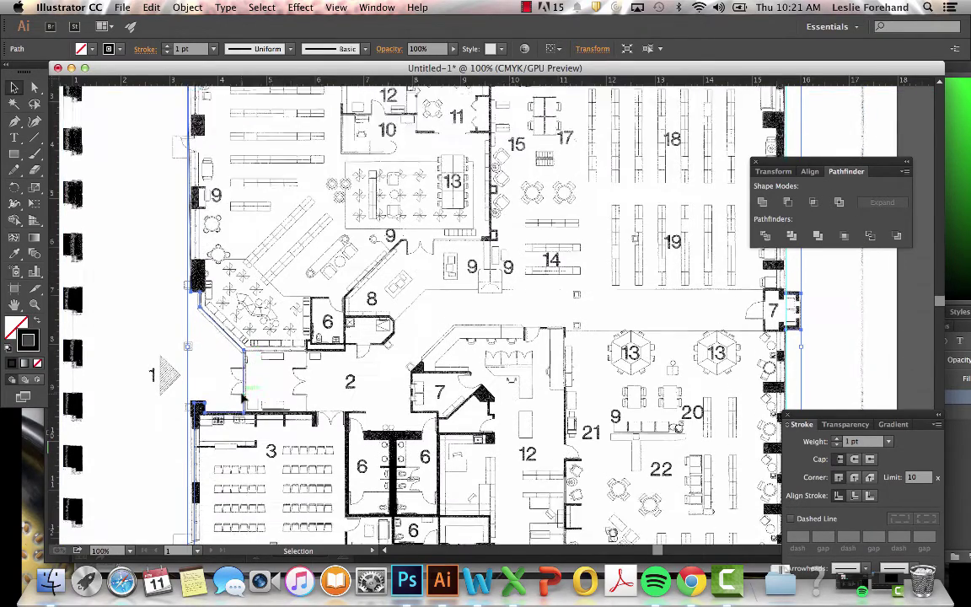
{"action": "scroll", "coordinate": [243, 397], "scroll_direction": "down", "scroll_amount": 5}
{"action": "scroll", "coordinate": [243, 397], "scroll_direction": "down", "scroll_amount": 3}
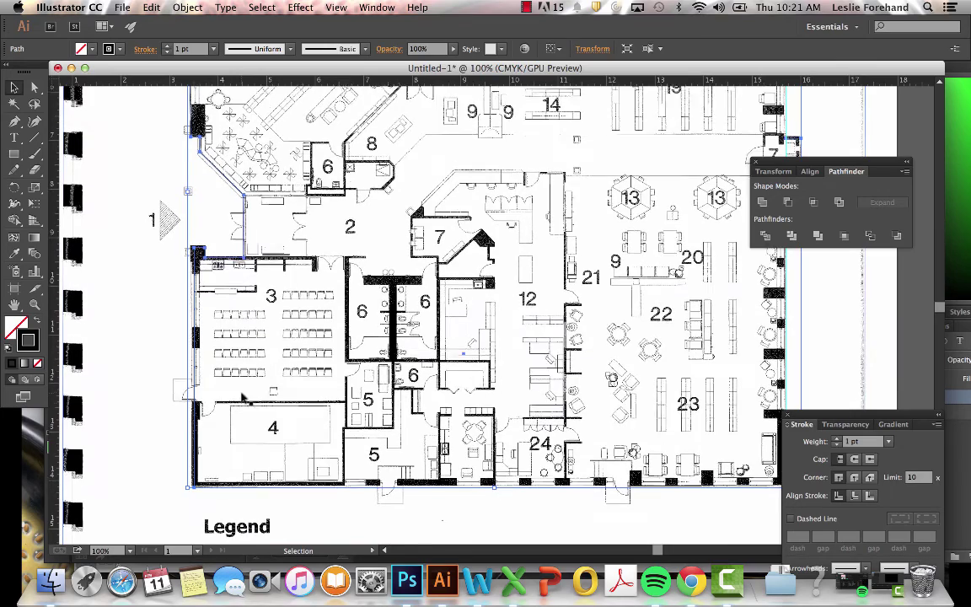
{"action": "scroll", "coordinate": [245, 399], "scroll_direction": "up", "scroll_amount": 10}
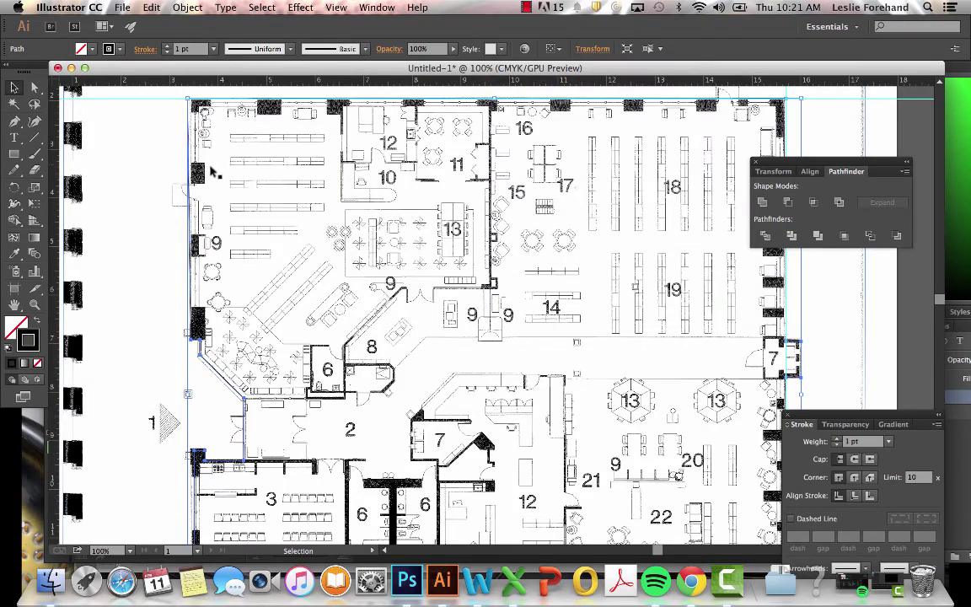
{"action": "scroll", "coordinate": [211, 177], "scroll_direction": "down", "scroll_amount": 5}
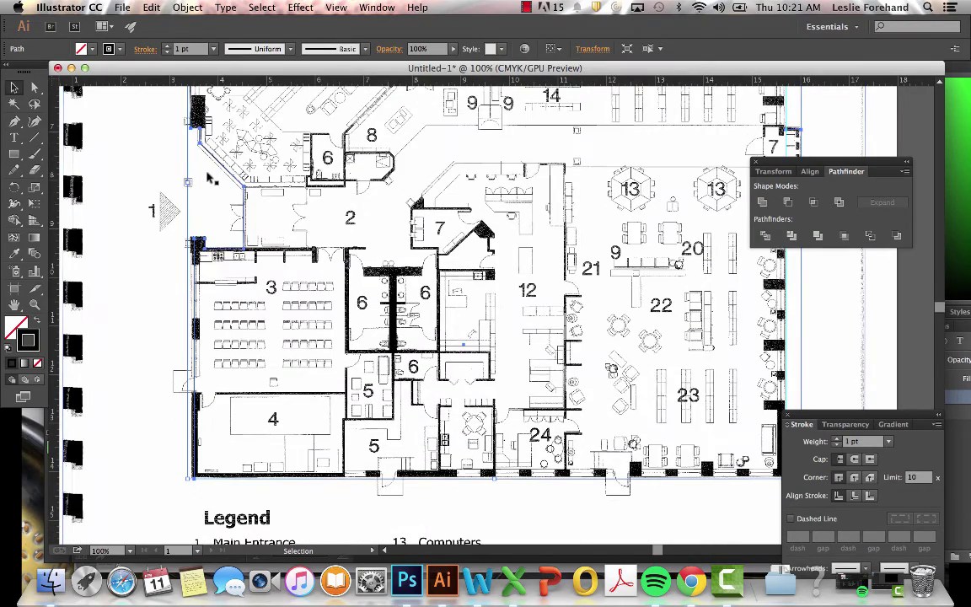
{"action": "scroll", "coordinate": [210, 177], "scroll_direction": "down", "scroll_amount": 1}
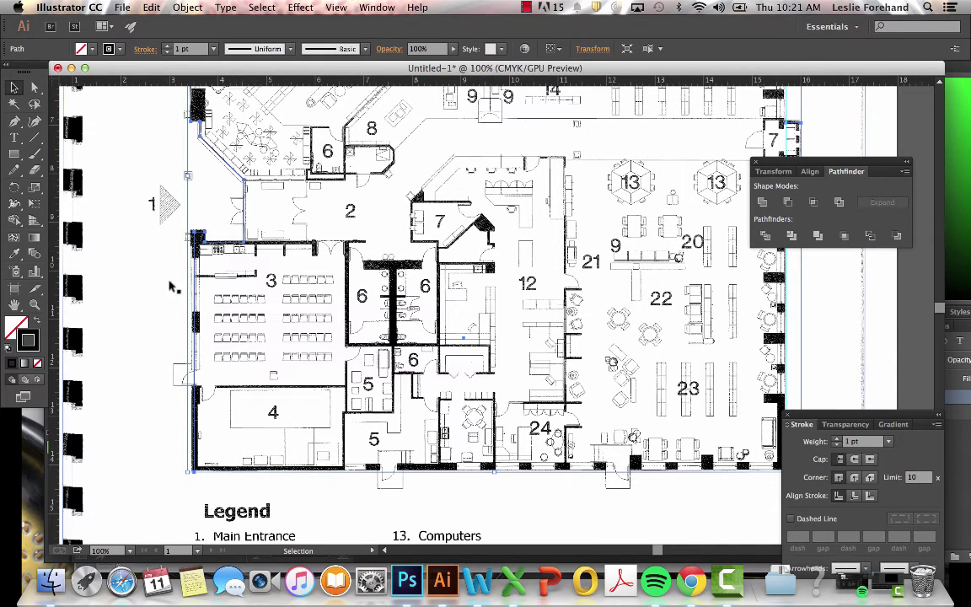
At 200% zoom, draw a short horizontal line across the left doorway between rooms 3 and 4, nudged slightly down.
{"action": "left_click", "coordinate": [33, 140]}
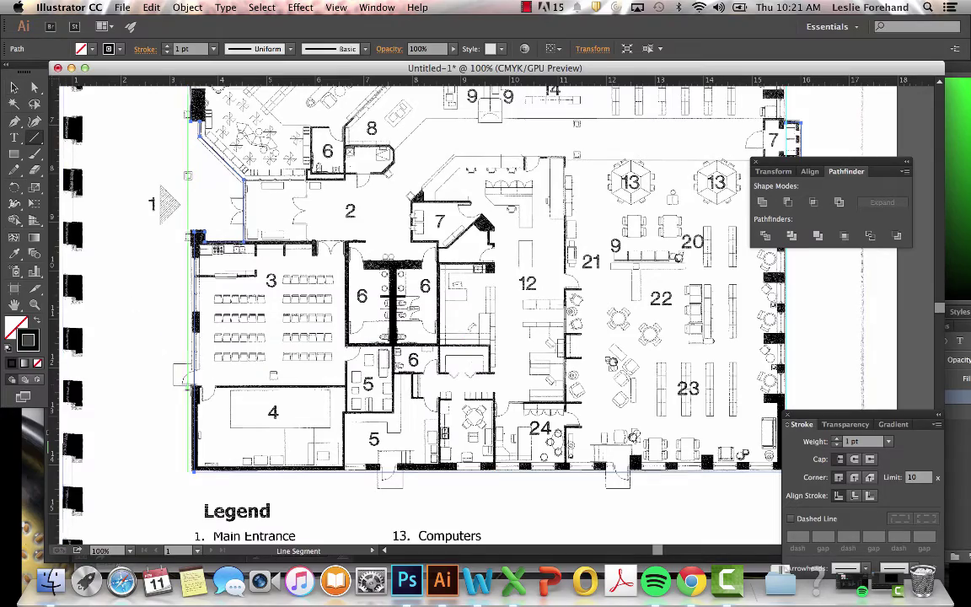
{"action": "key", "text": "v"}
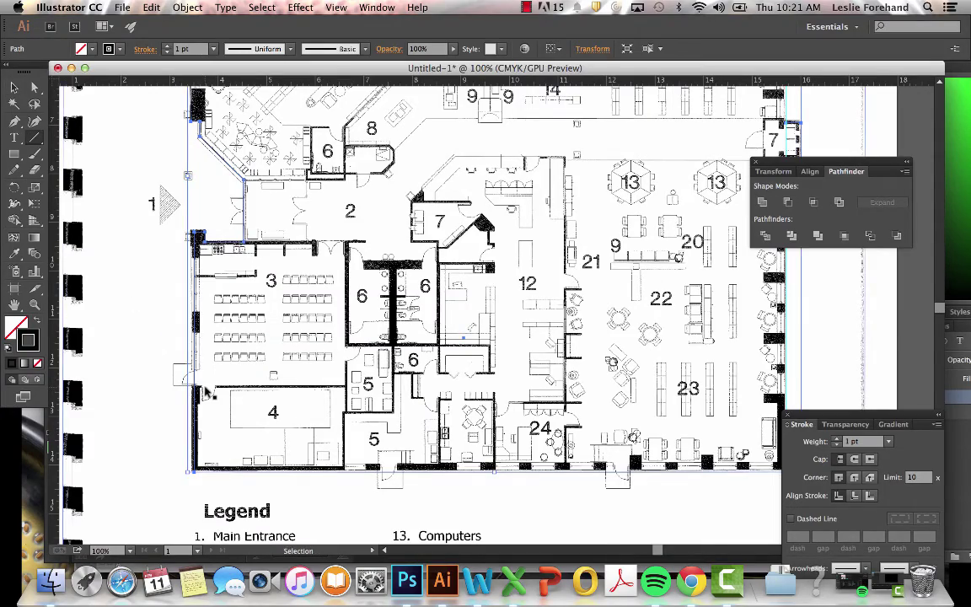
{"action": "key", "text": "super+equal"}
{"action": "key", "text": "super+equal"}
{"action": "scroll", "coordinate": [118, 333], "scroll_direction": "down", "scroll_amount": 3}
{"action": "scroll", "coordinate": [118, 333], "scroll_direction": "left", "scroll_amount": 5}
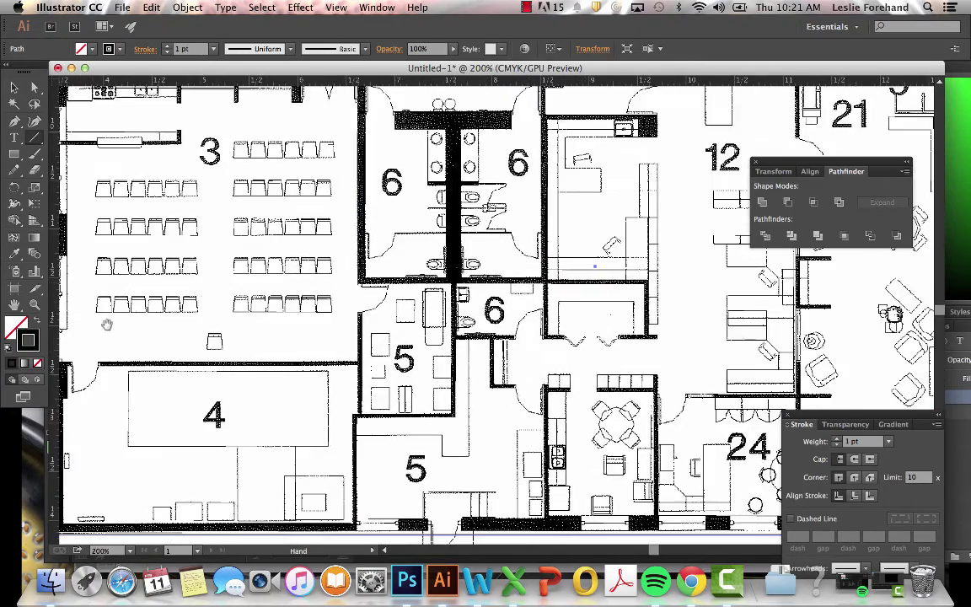
{"action": "left_click_drag", "start_coordinate": [107, 325], "coordinate": [337, 284]}
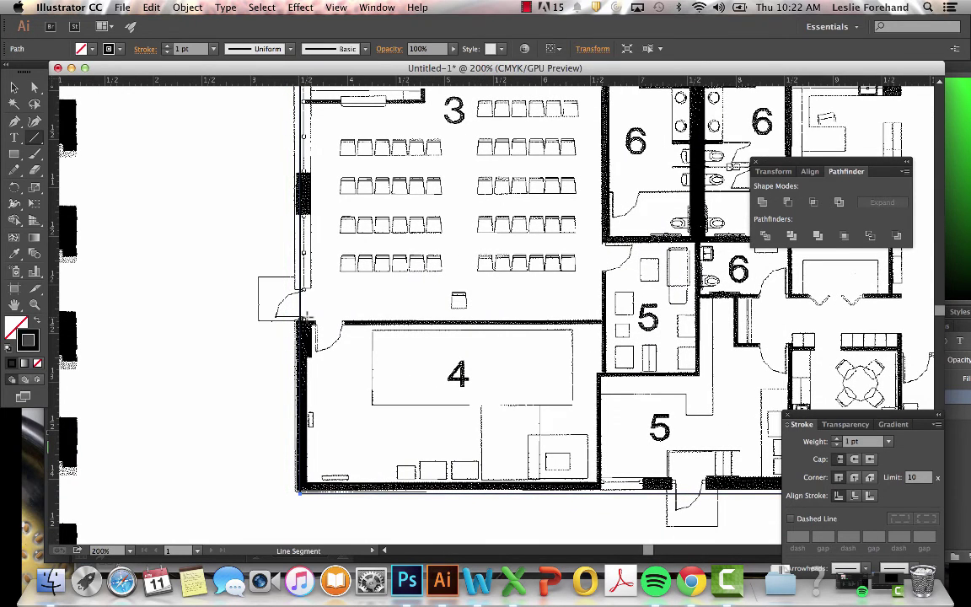
{"action": "left_click", "coordinate": [307, 318]}
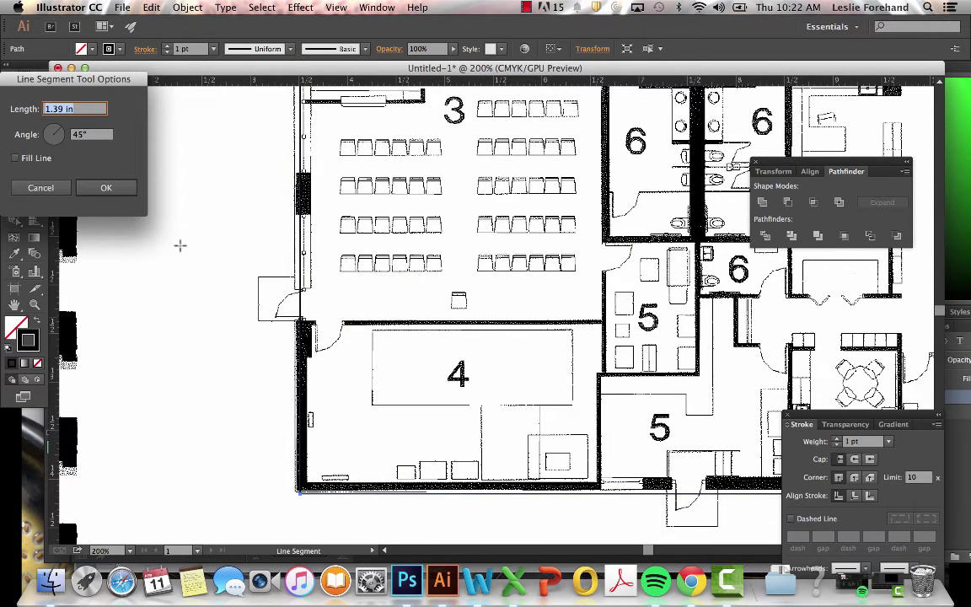
{"action": "left_click", "coordinate": [40, 187]}
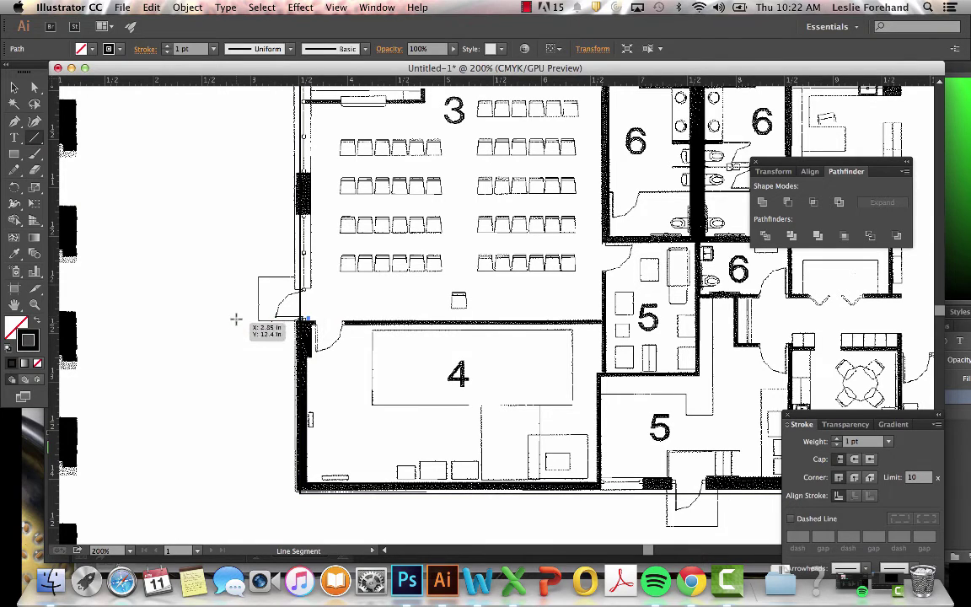
{"action": "left_click_drag", "start_coordinate": [236, 317], "coordinate": [334, 323]}
{"action": "key", "text": "Down"}
{"action": "key", "text": "Down"}
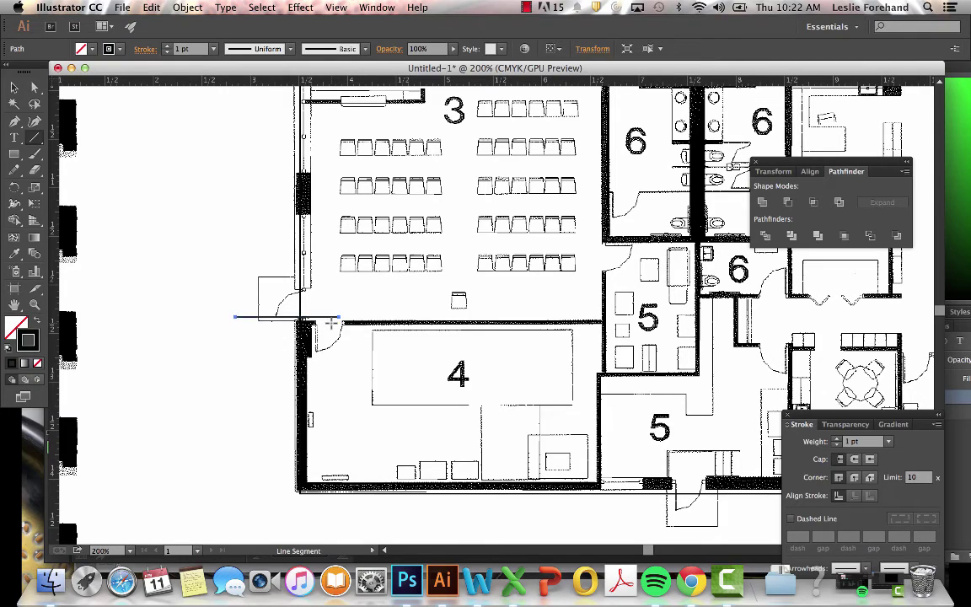
{"action": "key", "text": "Down"}
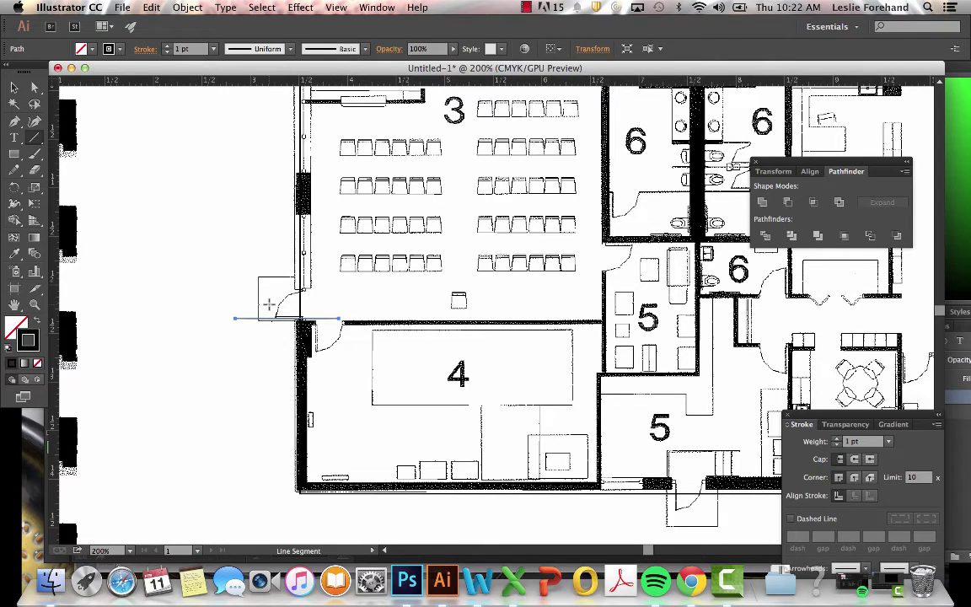
Duplicate the doorway line 0.3 in above the original.
{"action": "left_click", "coordinate": [14, 87]}
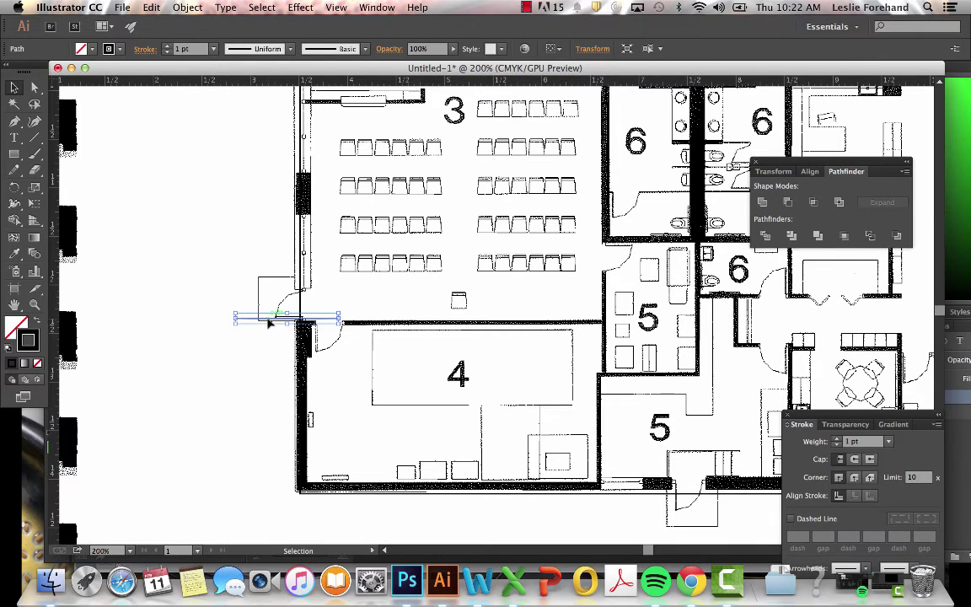
{"action": "left_click_drag", "start_coordinate": [269, 322], "coordinate": [270, 313]}
{"action": "left_click_drag", "start_coordinate": [266, 303], "coordinate": [268, 294]}
{"action": "key", "text": "v"}
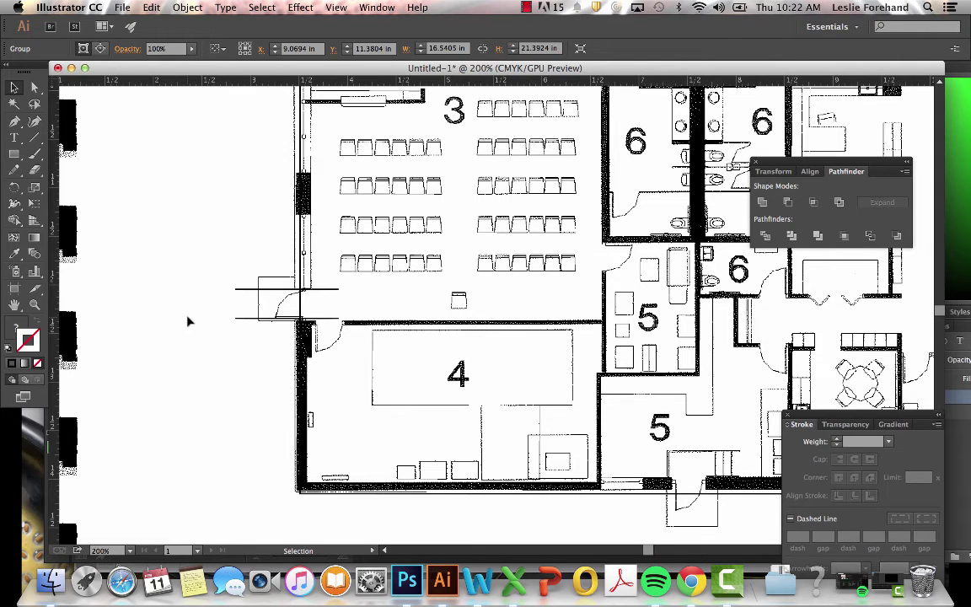
Delete the placed floor-plan image, then zoom out and centre the remaining outline and ticks.
{"action": "key", "text": "super+minus"}
{"action": "key", "text": "super+minus"}
{"action": "key", "text": "super+minus"}
{"action": "key", "text": "super+minus"}
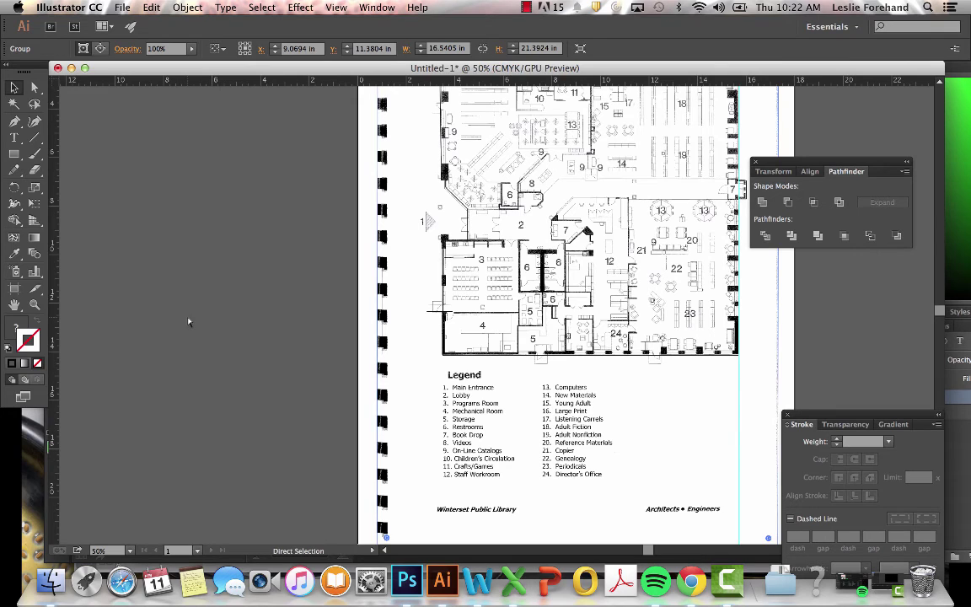
{"action": "scroll", "coordinate": [188, 321], "scroll_direction": "up", "scroll_amount": 5}
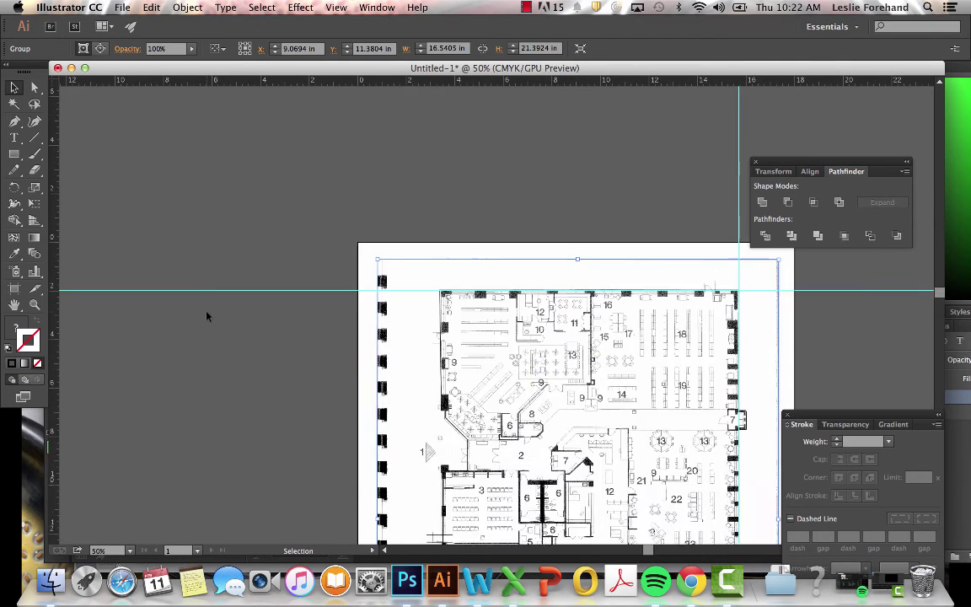
{"action": "scroll", "coordinate": [206, 316], "scroll_direction": "down", "scroll_amount": 3}
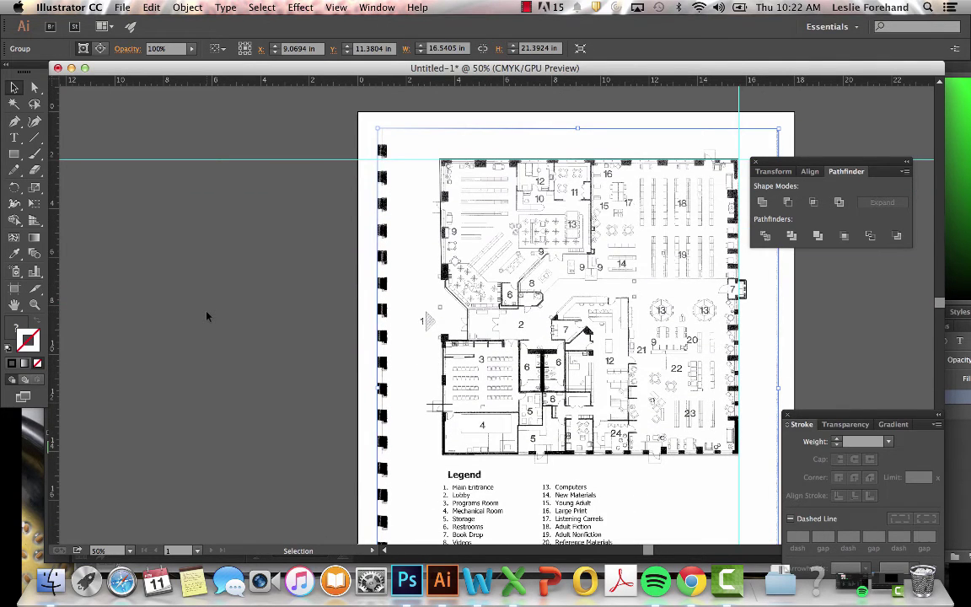
{"action": "key", "text": "a"}
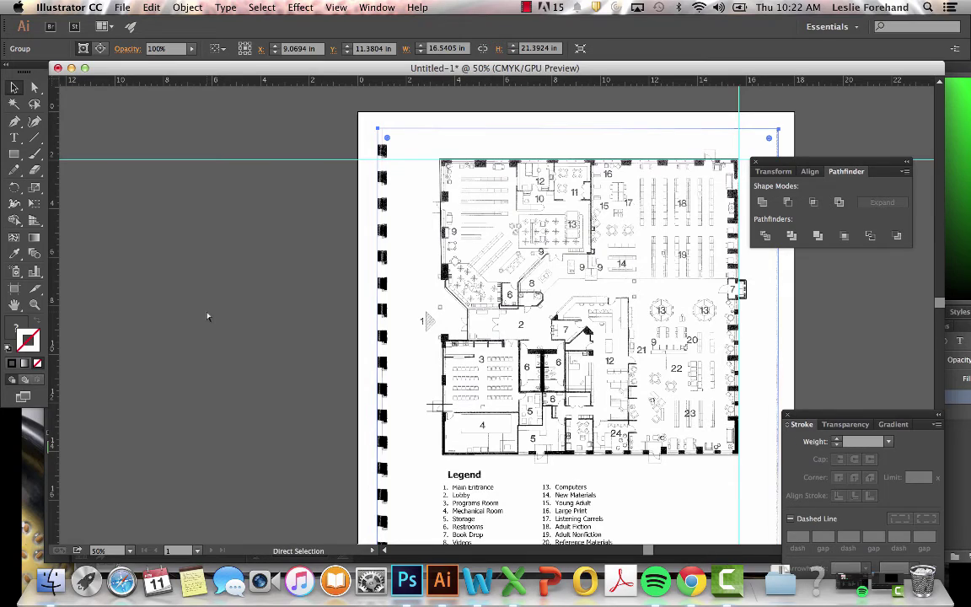
{"action": "key", "text": "super+minus"}
{"action": "key", "text": "super+equal"}
{"action": "key", "text": "super+equal"}
{"action": "key", "text": "super+equal"}
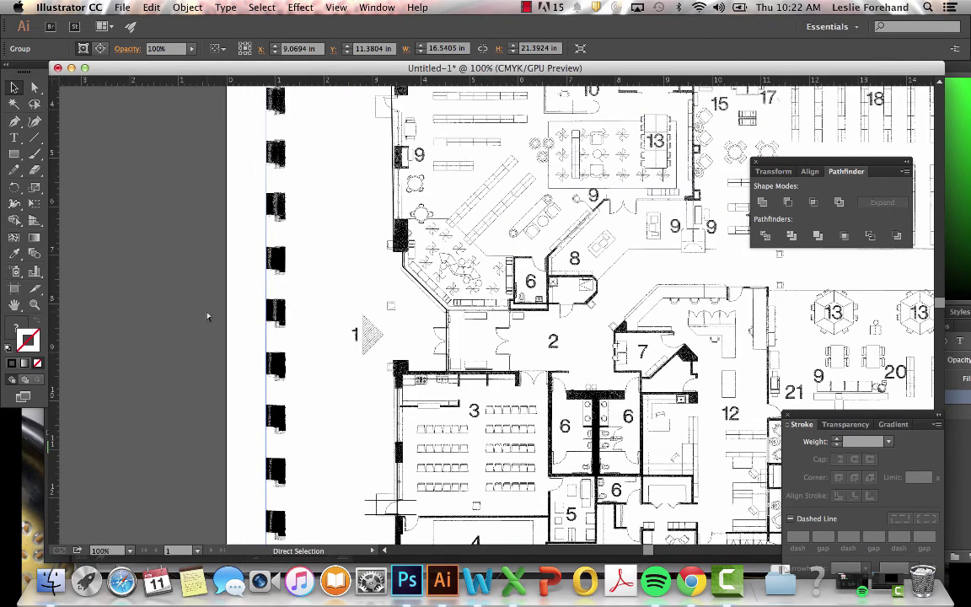
{"action": "scroll", "coordinate": [340, 444], "scroll_direction": "down", "scroll_amount": 3}
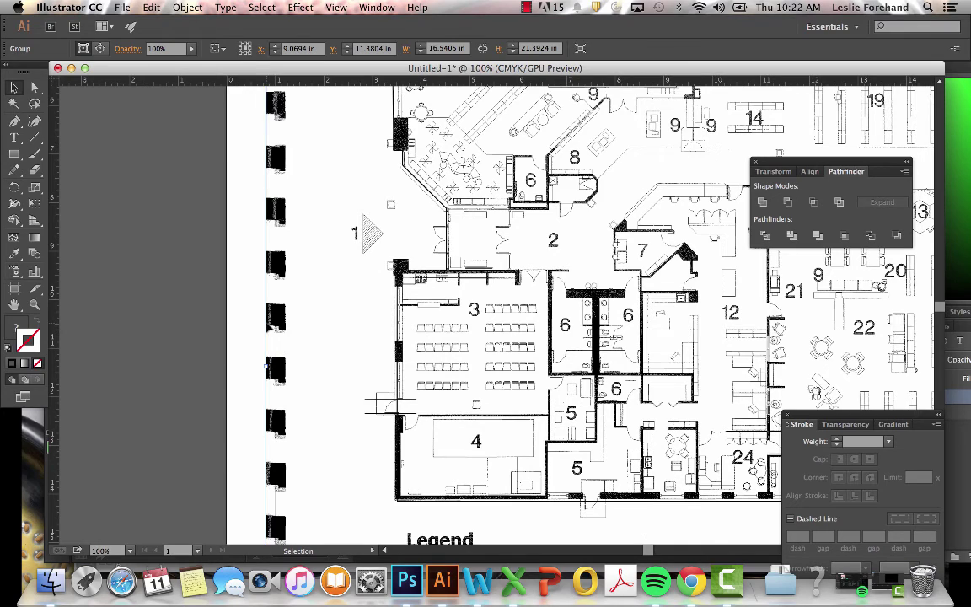
{"action": "key", "text": "Delete"}
{"action": "key", "text": "super+minus"}
{"action": "key", "text": "super+minus"}
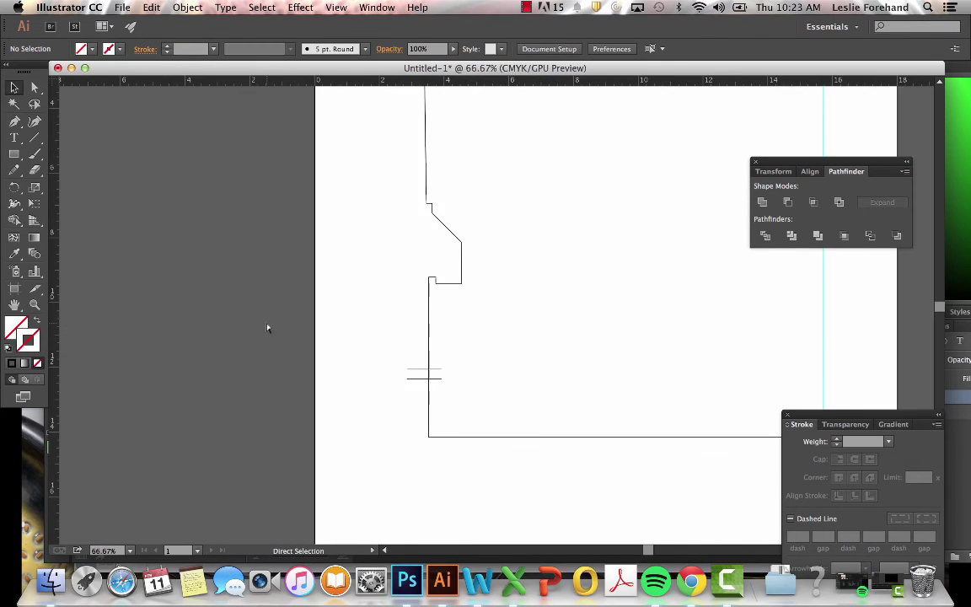
{"action": "left_click_drag", "start_coordinate": [266, 328], "coordinate": [144, 341]}
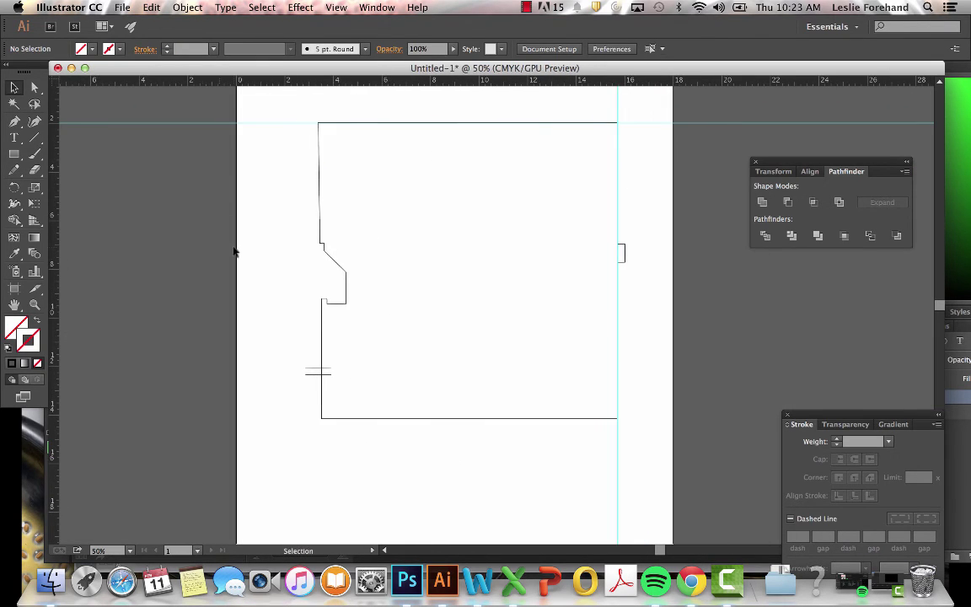
In Save As, go to 232 > Tutorials and create a new folder named Week 6.
{"action": "left_click", "coordinate": [117, 7]}
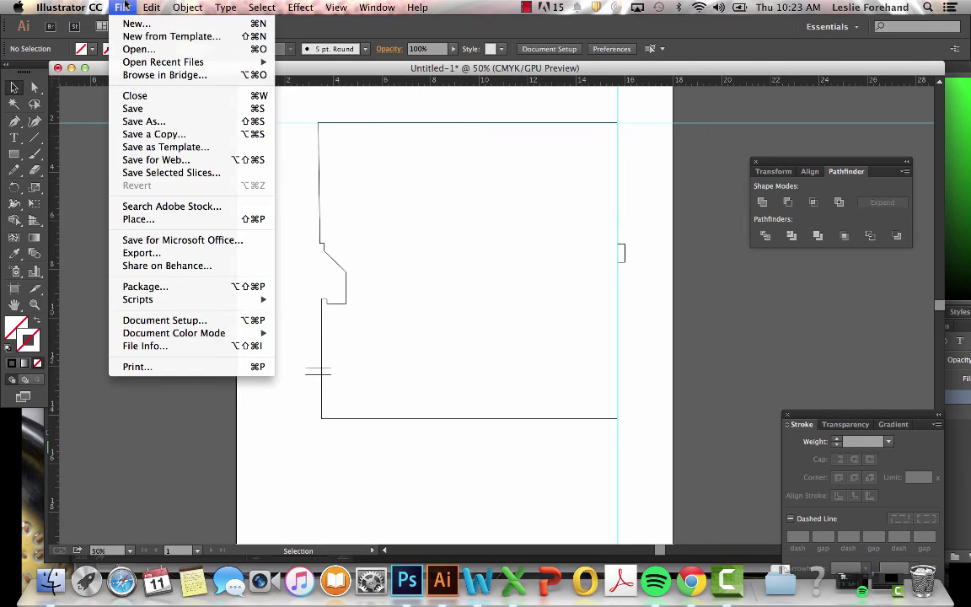
{"action": "left_click", "coordinate": [135, 118]}
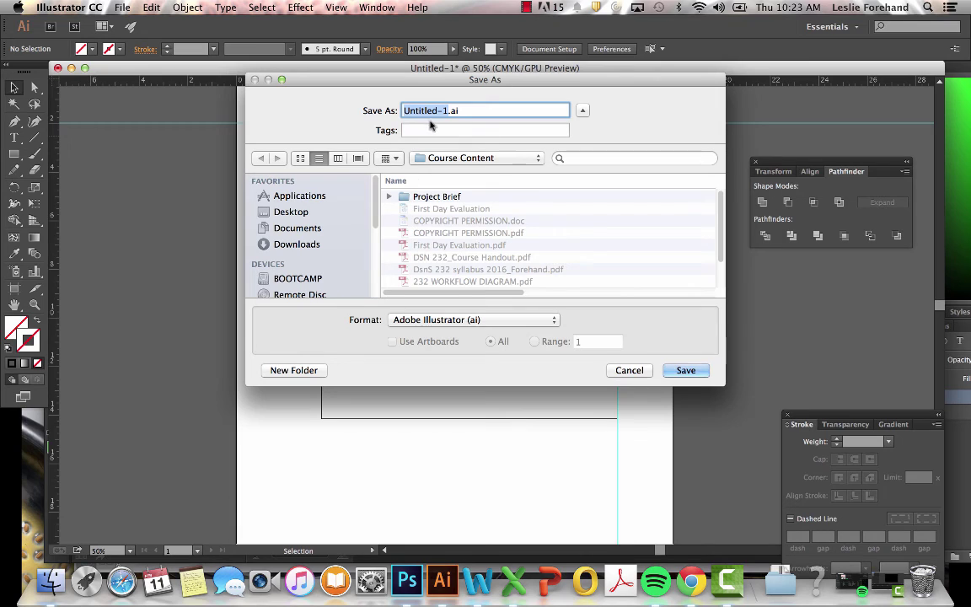
{"action": "left_click", "coordinate": [417, 158]}
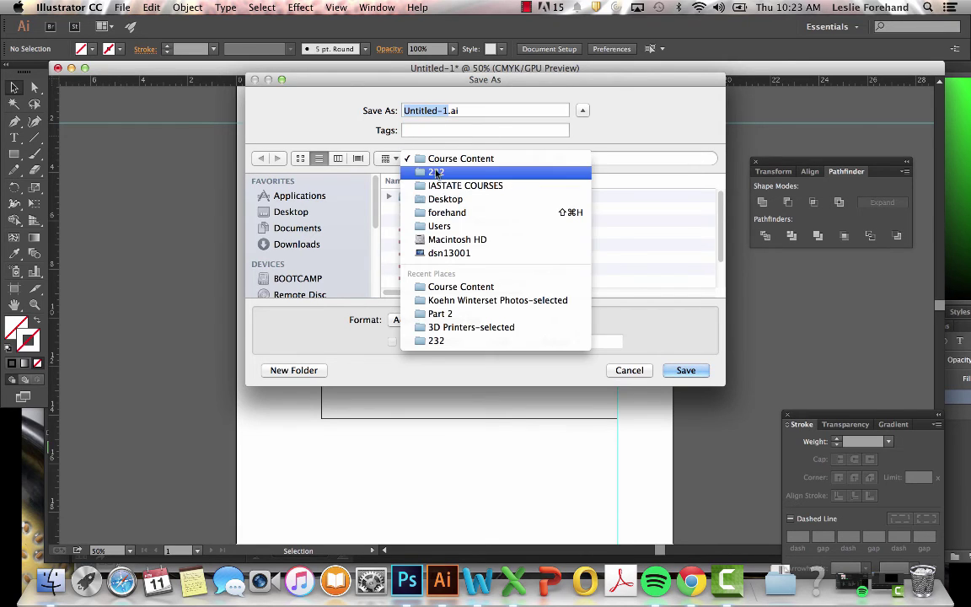
{"action": "left_click", "coordinate": [426, 169]}
{"action": "double_click", "coordinate": [407, 280]}
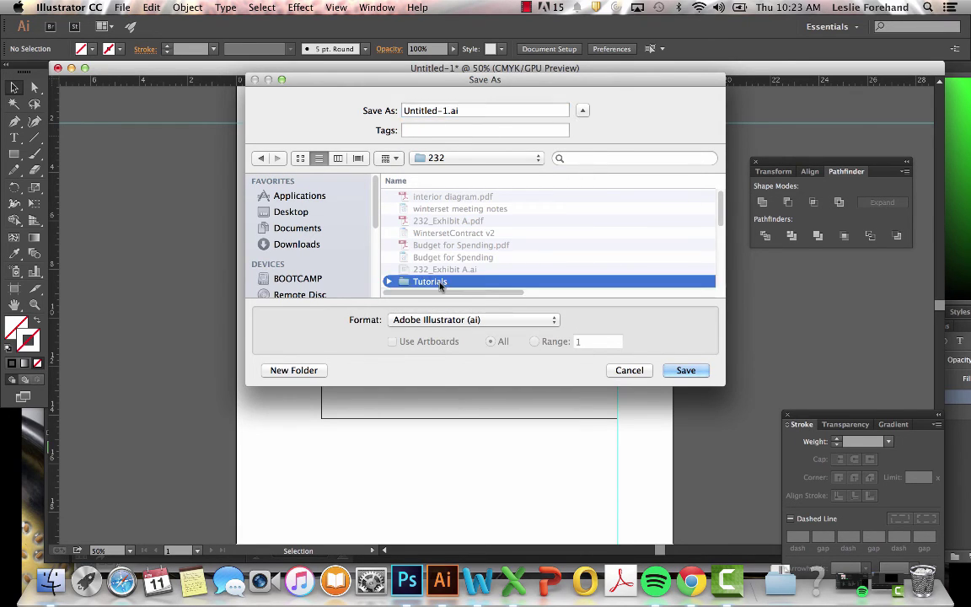
{"action": "left_click", "coordinate": [293, 370]}
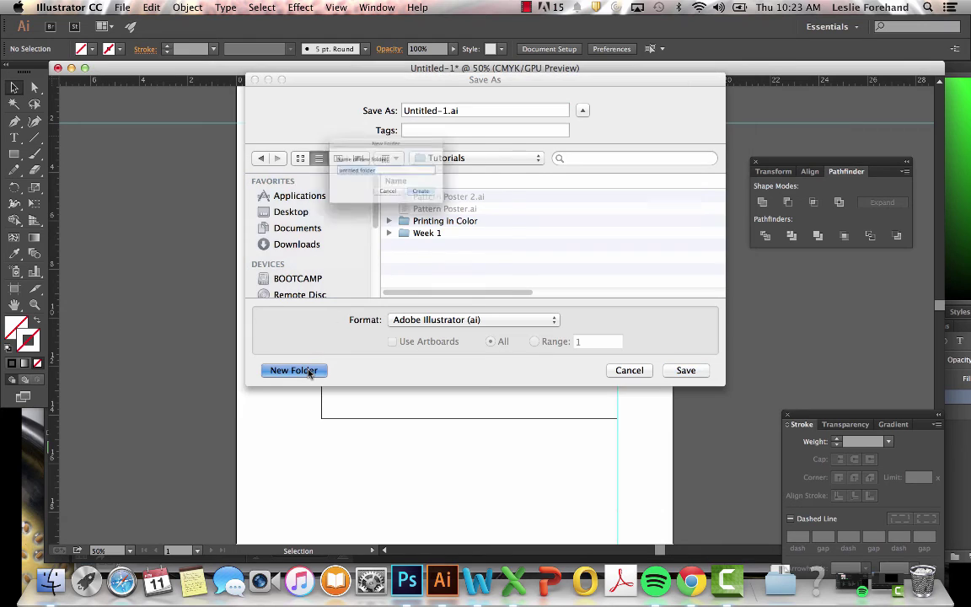
{"action": "type", "text": "Week 6"}
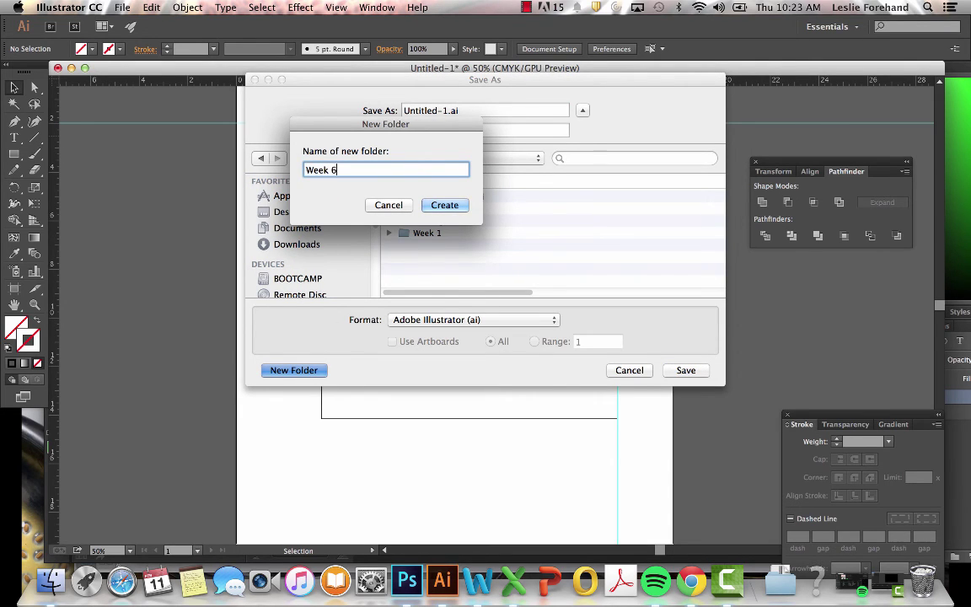
{"action": "key", "text": "Return"}
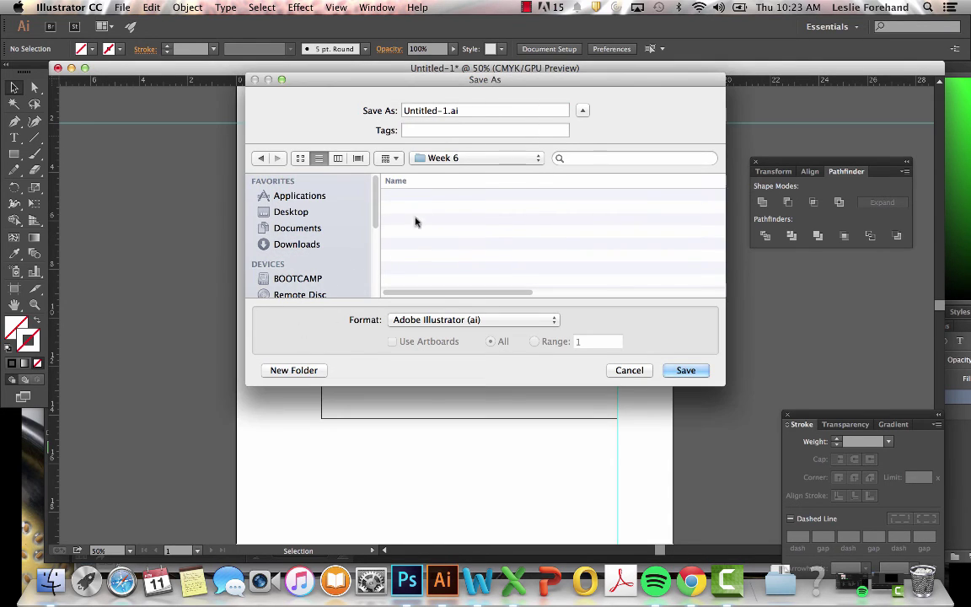
Save the file as Building Outline in Adobe Illustrator (ai) format, accepting the default options.
{"action": "left_click", "coordinate": [434, 110]}
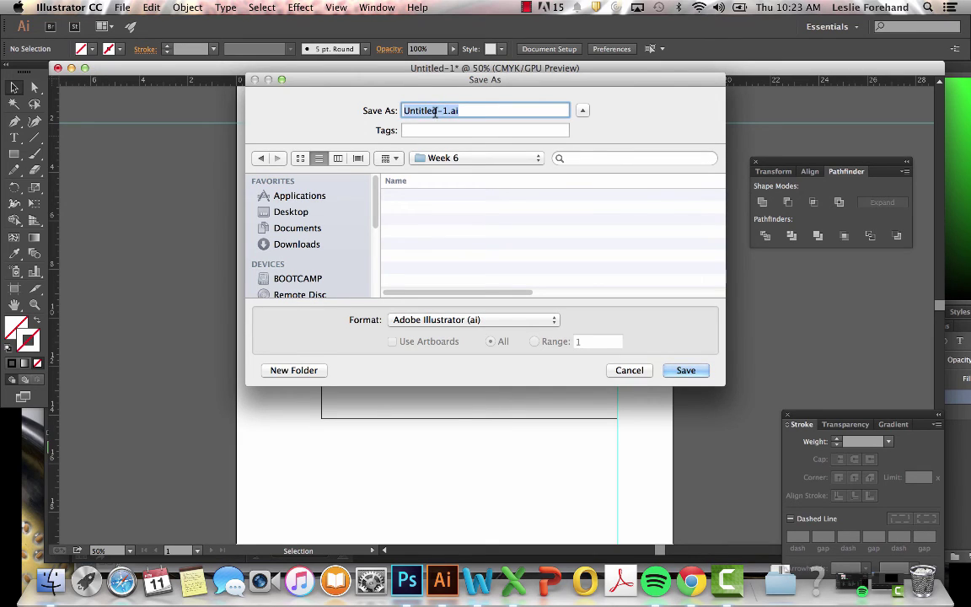
{"action": "type", "text": "Buid"}
{"action": "key", "text": "BackSpace"}
{"action": "type", "text": "lding "}
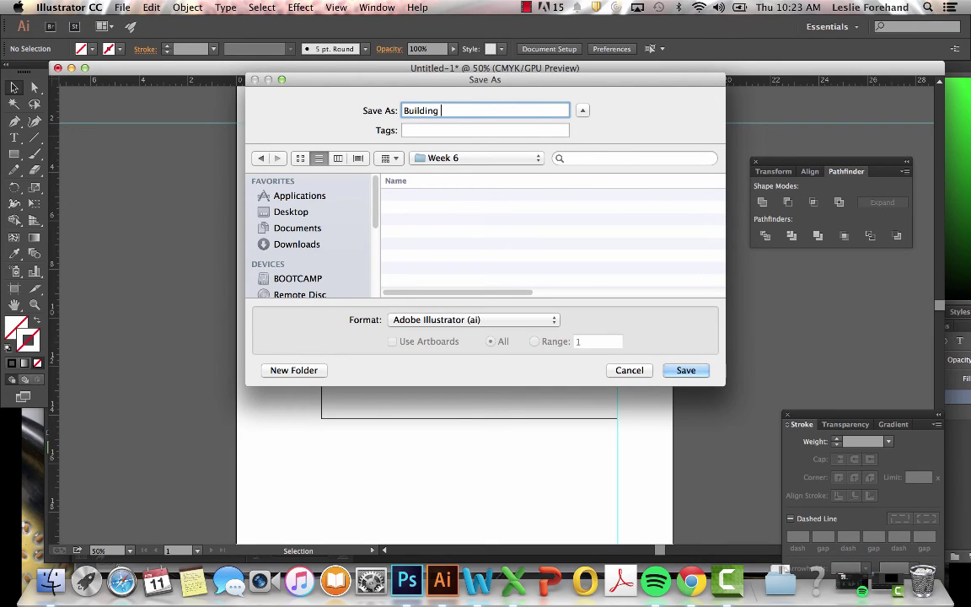
{"action": "type", "text": "Outline"}
{"action": "left_click", "coordinate": [475, 319]}
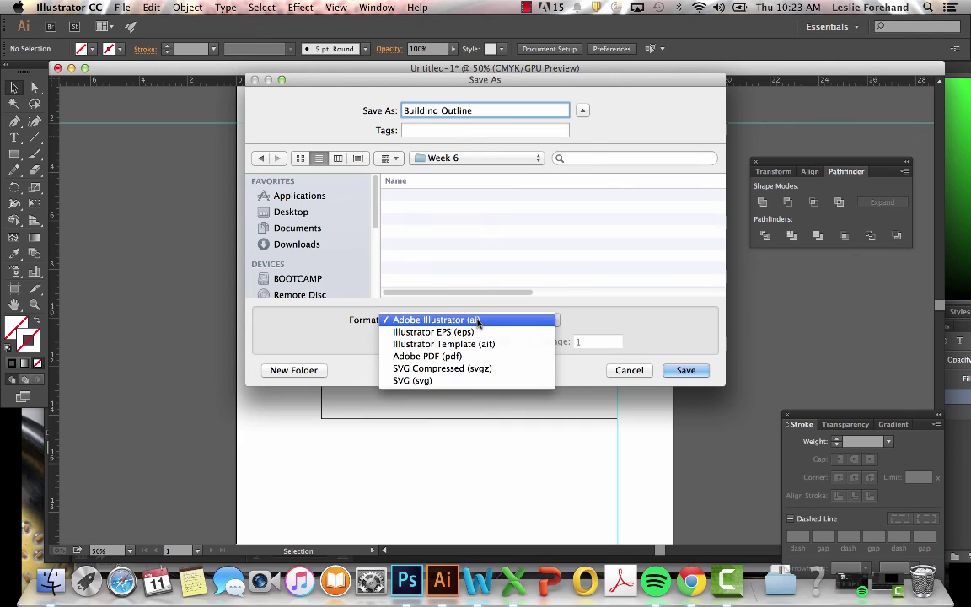
{"action": "left_click", "coordinate": [471, 319]}
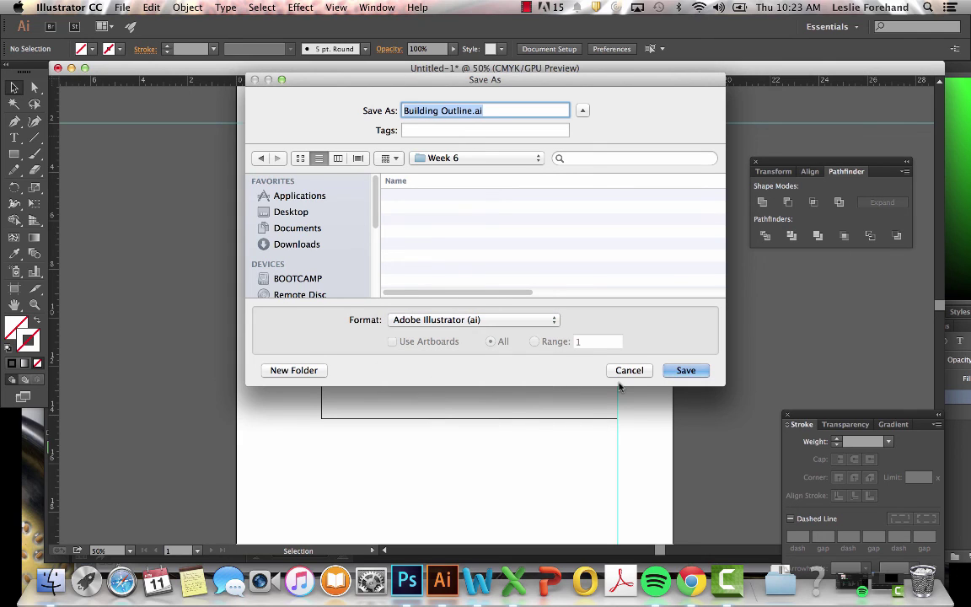
{"action": "left_click", "coordinate": [687, 370]}
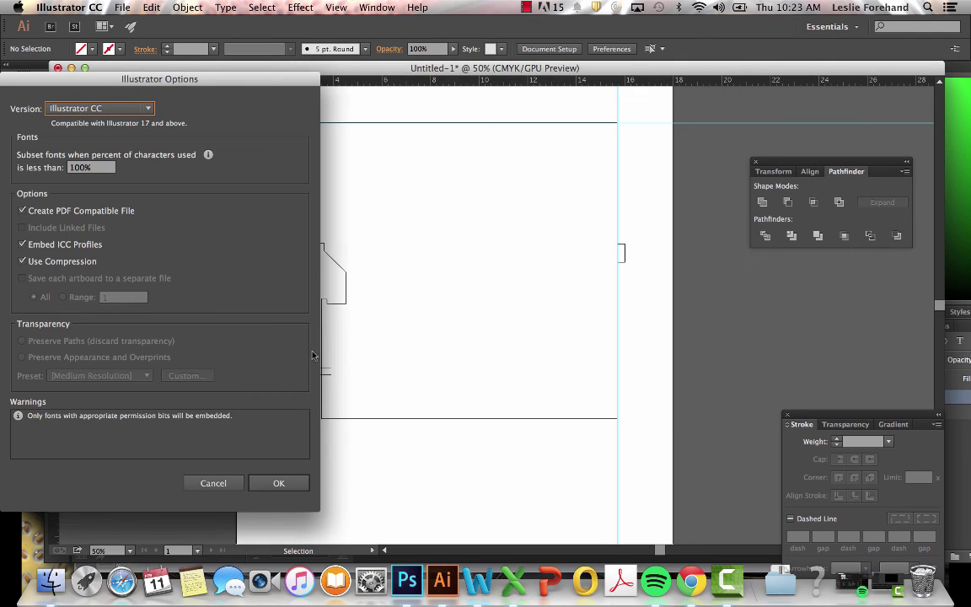
{"action": "left_click", "coordinate": [278, 483]}
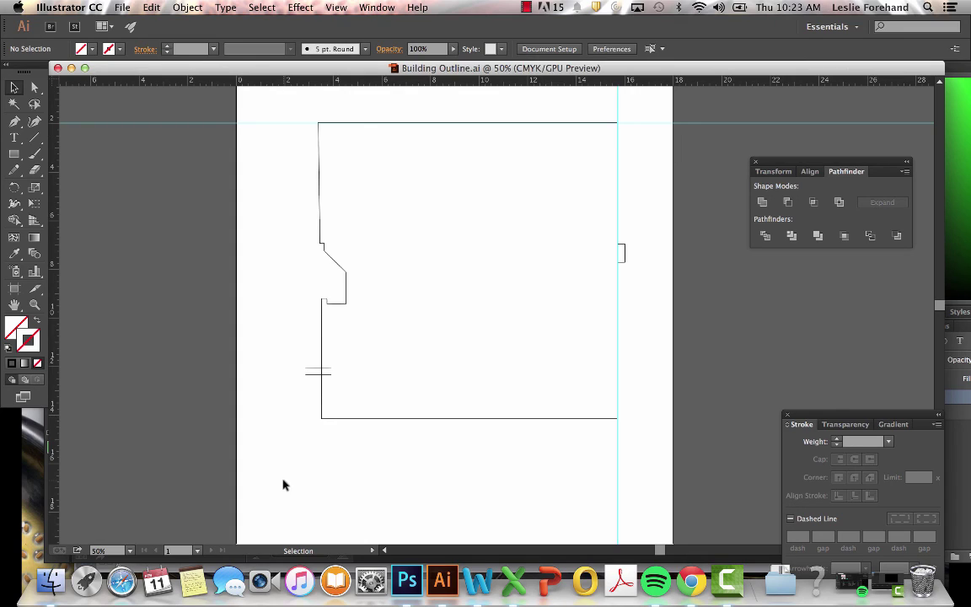